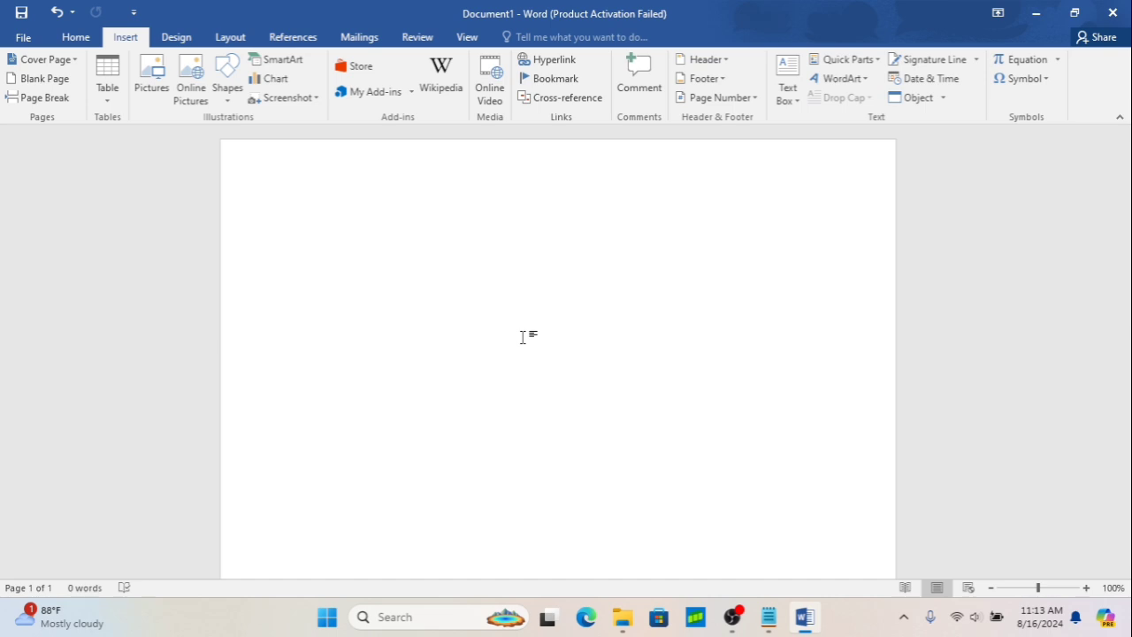
Generate one paragraph of ten sample sentences in the blank document with =rand(1,10)
{"action": "type", "text": "=rand"}
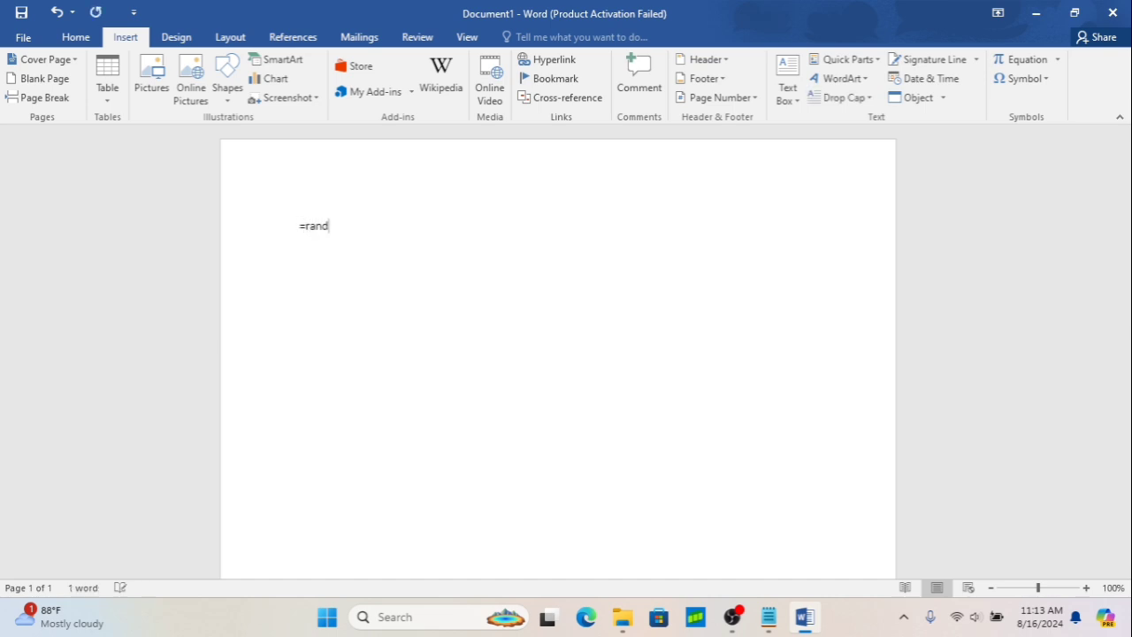
{"action": "type", "text": "(13"}
{"action": "key", "text": "BackSpace"}
{"action": "type", "text": ",1330"}
{"action": "key", "text": "BackSpace"}
{"action": "key", "text": "BackSpace"}
{"action": "key", "text": "BackSpace"}
{"action": "type", "text": "0)"}
{"action": "key", "text": "Return"}
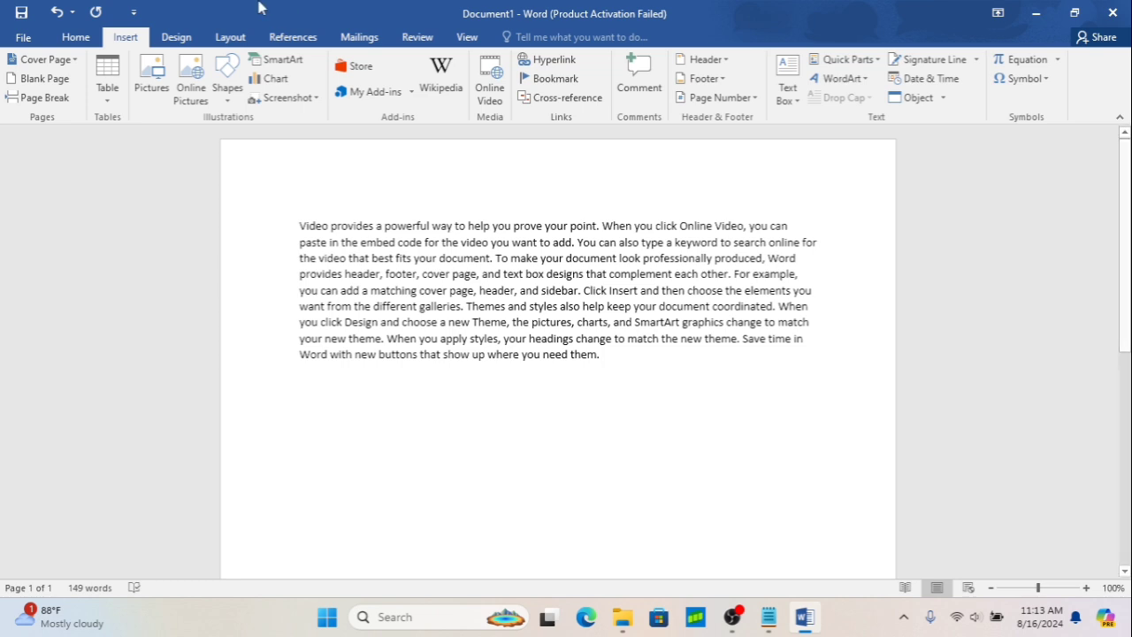
Insert the picture named word from the Pictures folder below the sample paragraph
{"action": "left_click", "coordinate": [154, 89]}
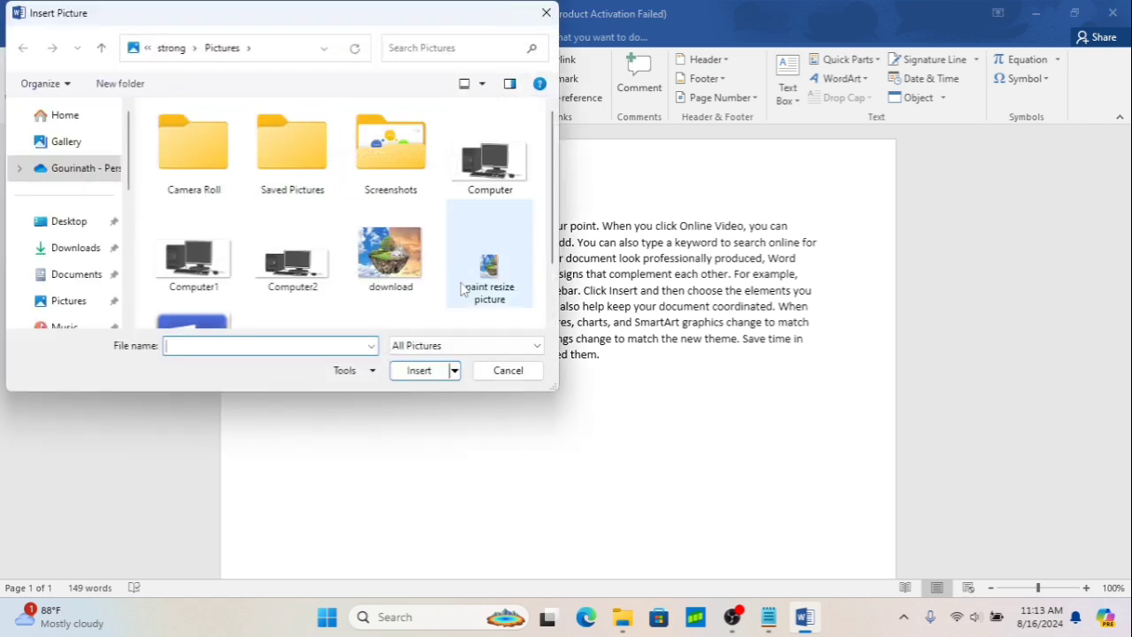
{"action": "left_click", "coordinate": [552, 324]}
{"action": "left_click", "coordinate": [193, 275]}
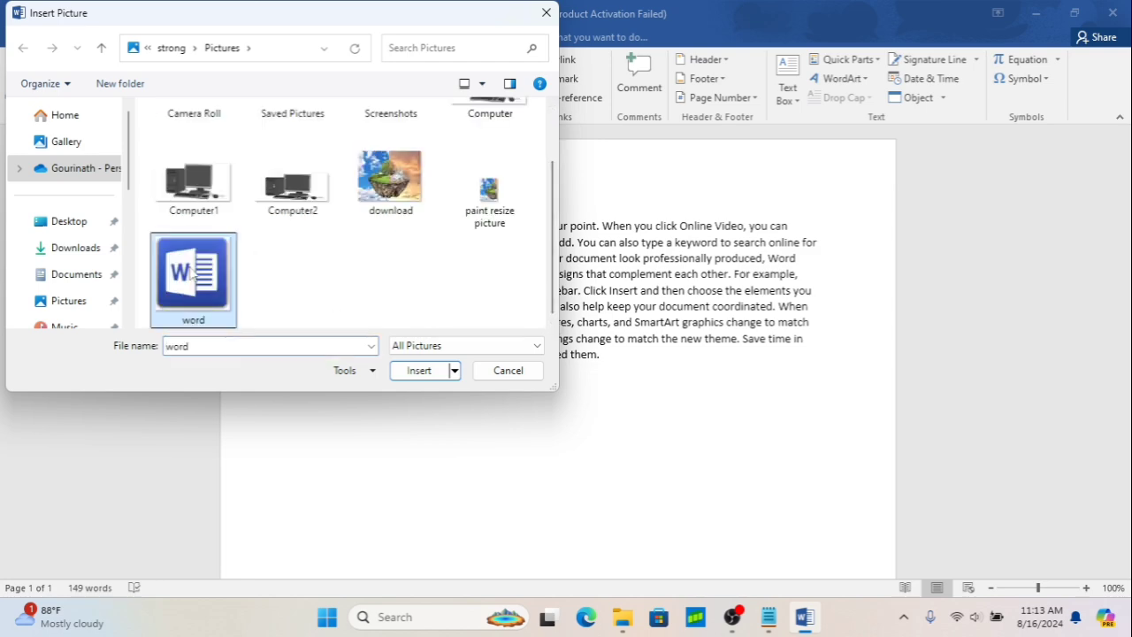
{"action": "left_click", "coordinate": [419, 370]}
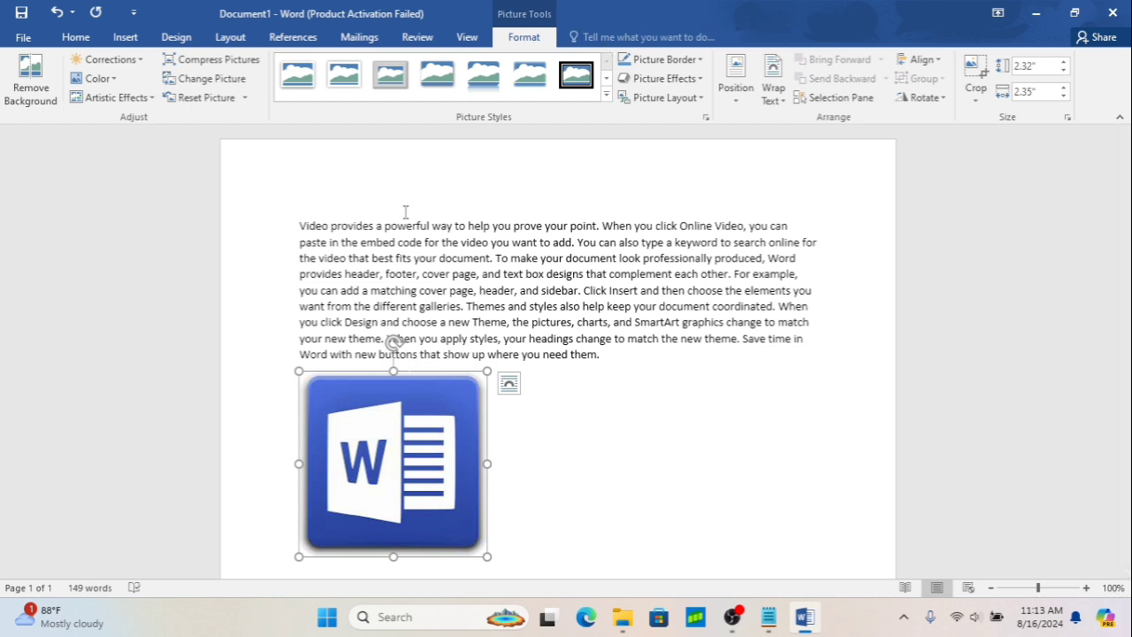
Apply the soft-edge rectangle picture style to the Word logo picture
{"action": "left_click", "coordinate": [351, 352]}
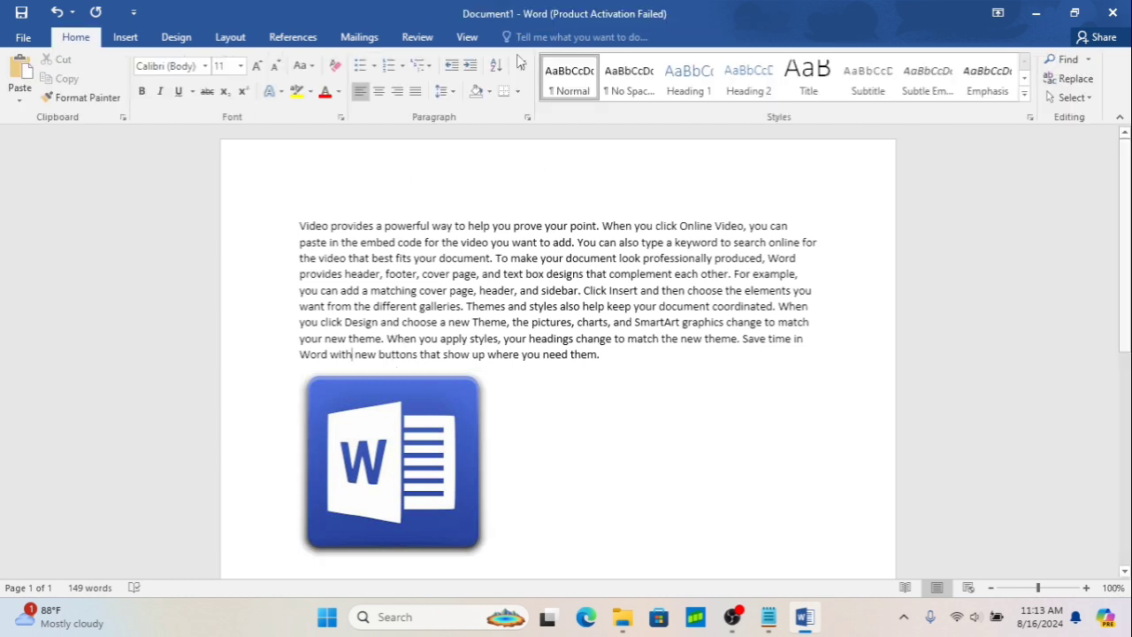
{"action": "left_click", "coordinate": [436, 421]}
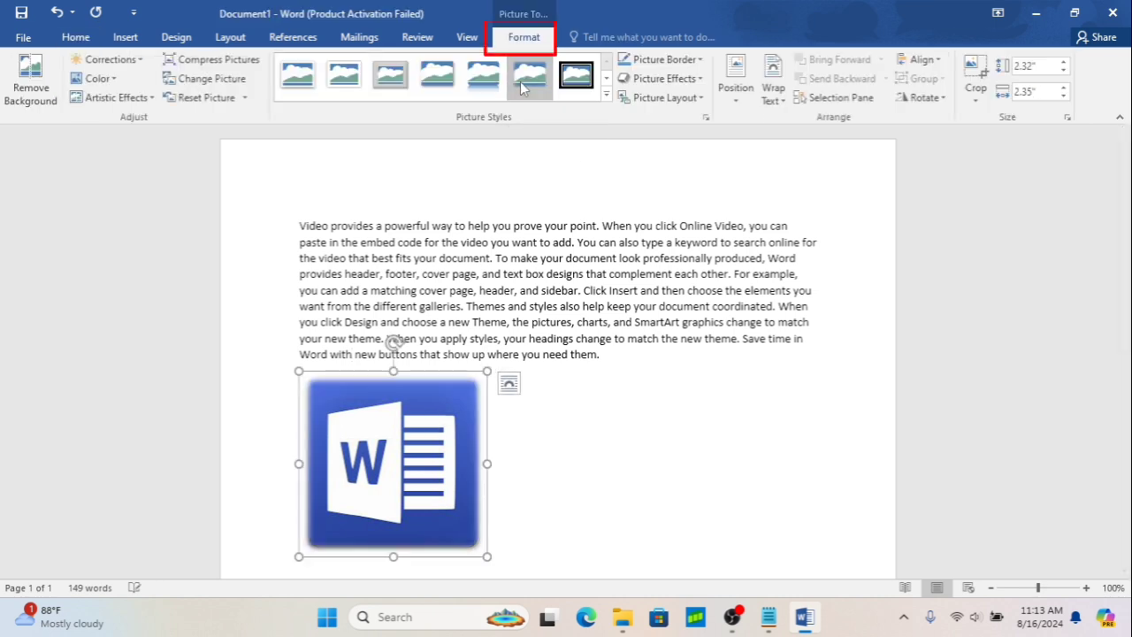
{"action": "left_click", "coordinate": [489, 81]}
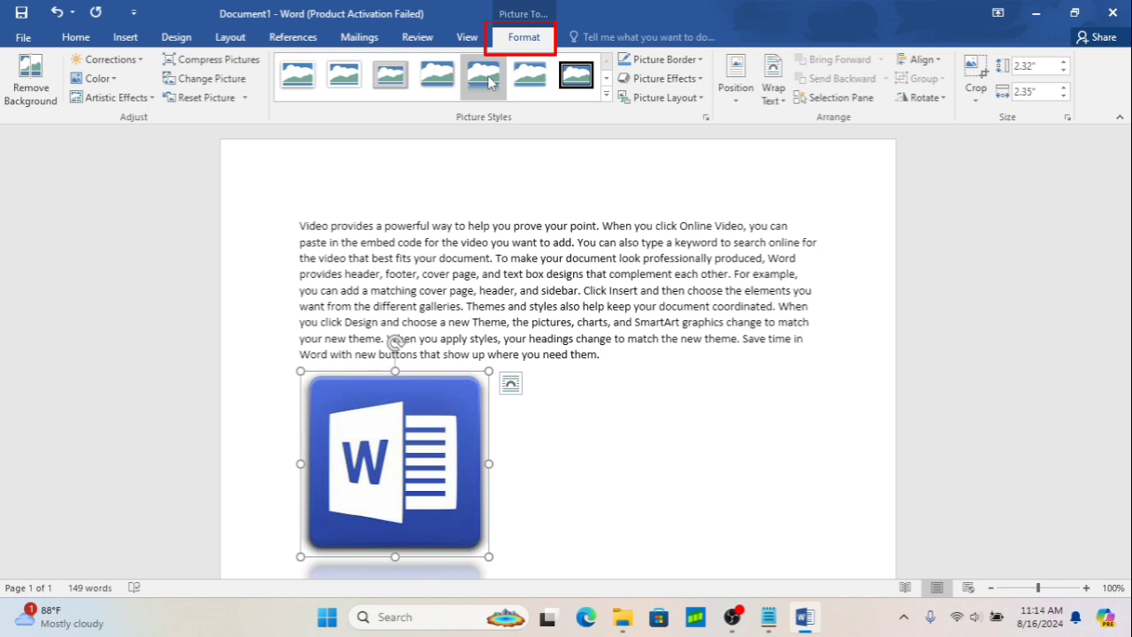
{"action": "left_click", "coordinate": [535, 81]}
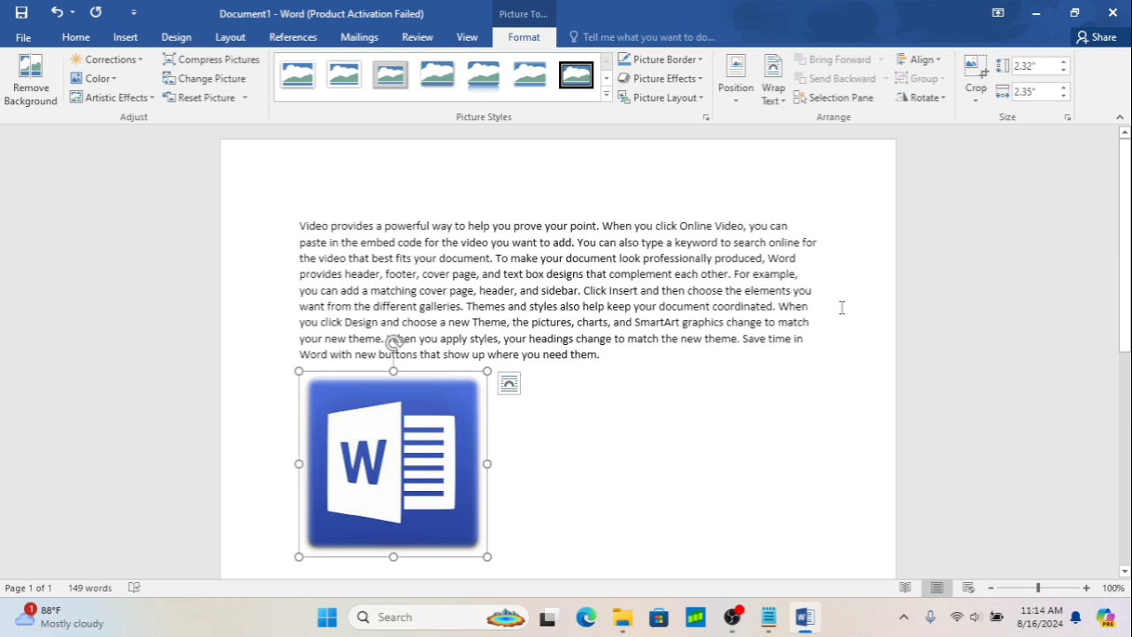
Try the logo picture in line with text and at the top left of the page with text wrapping
{"action": "left_click", "coordinate": [741, 89]}
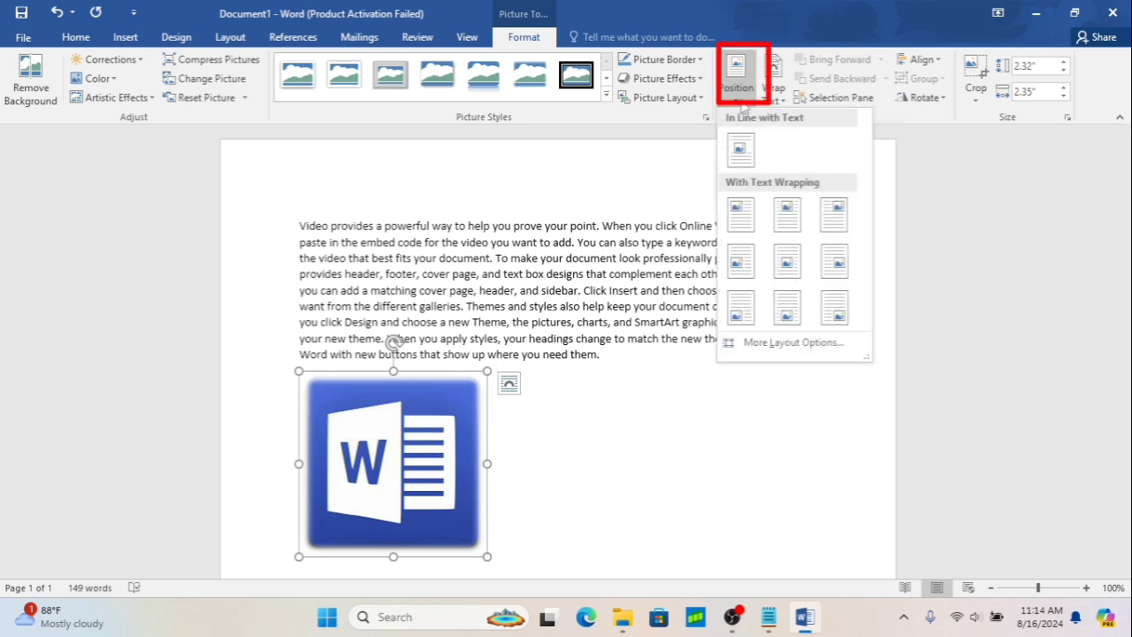
{"action": "left_click", "coordinate": [740, 155]}
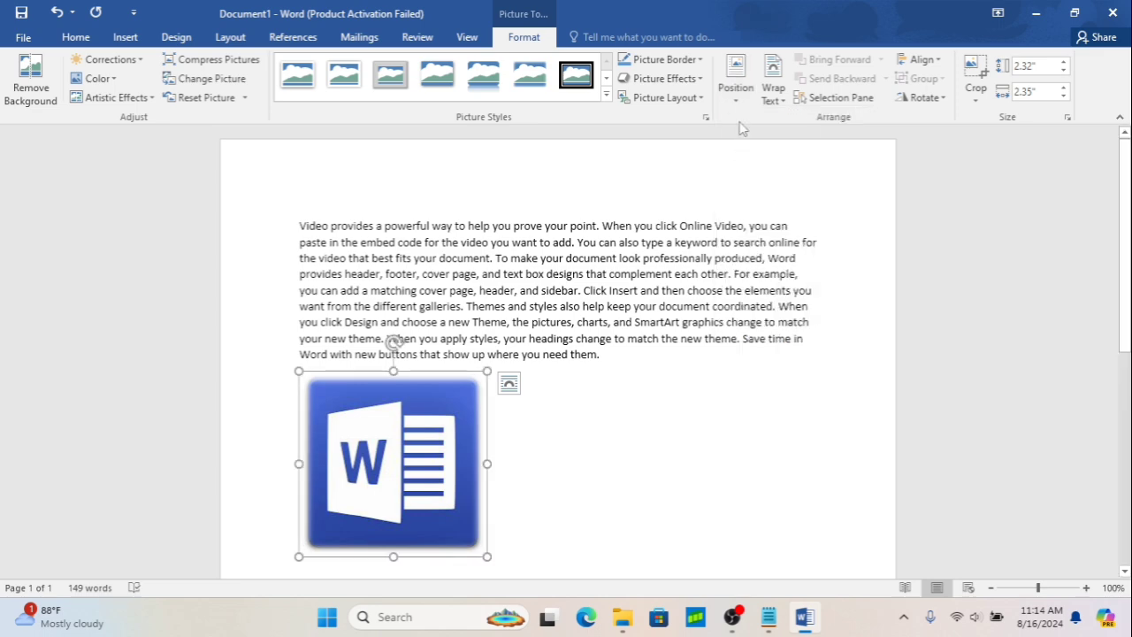
{"action": "left_click", "coordinate": [734, 92]}
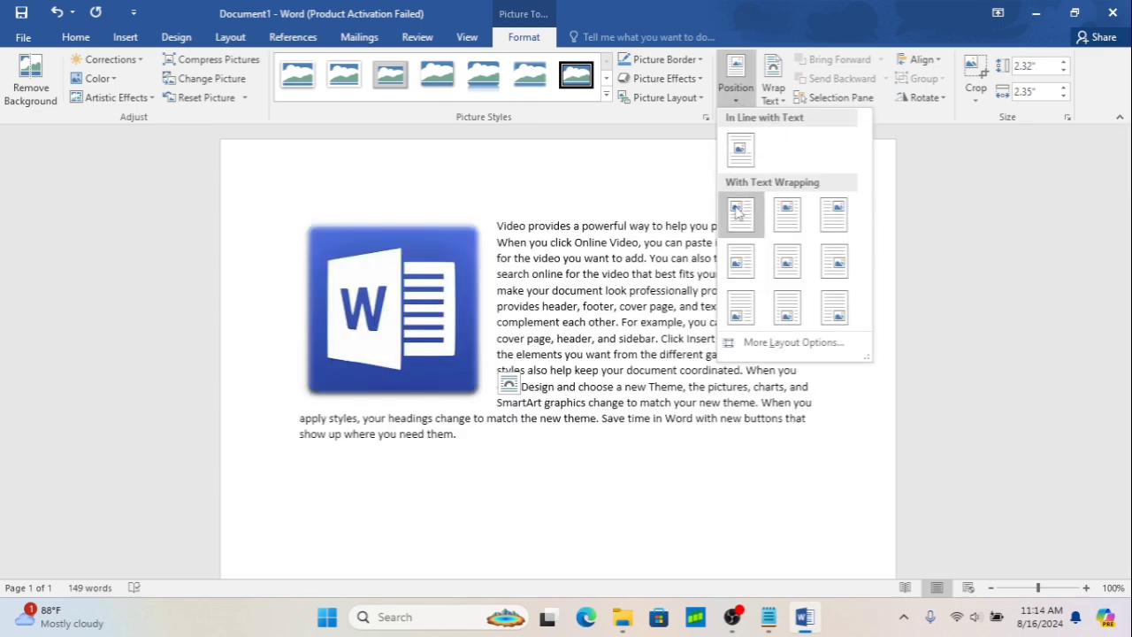
{"action": "left_click", "coordinate": [741, 213]}
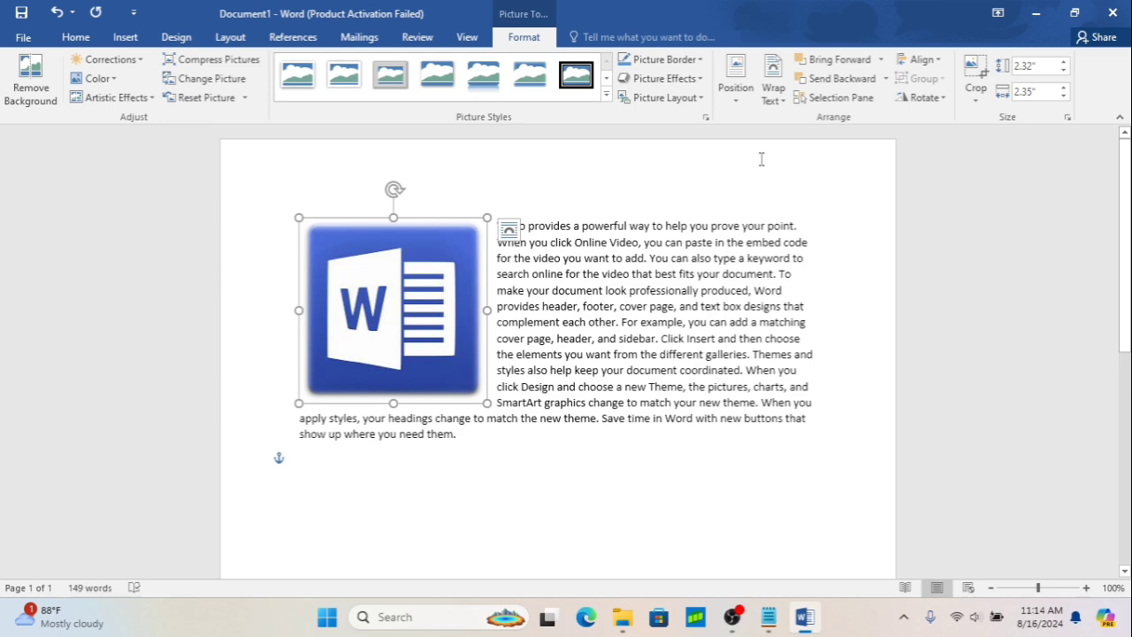
Shrink the logo picture to about 1.2" by 1.21" and position it at the top right of the page with text wrapping
{"action": "left_click", "coordinate": [736, 89]}
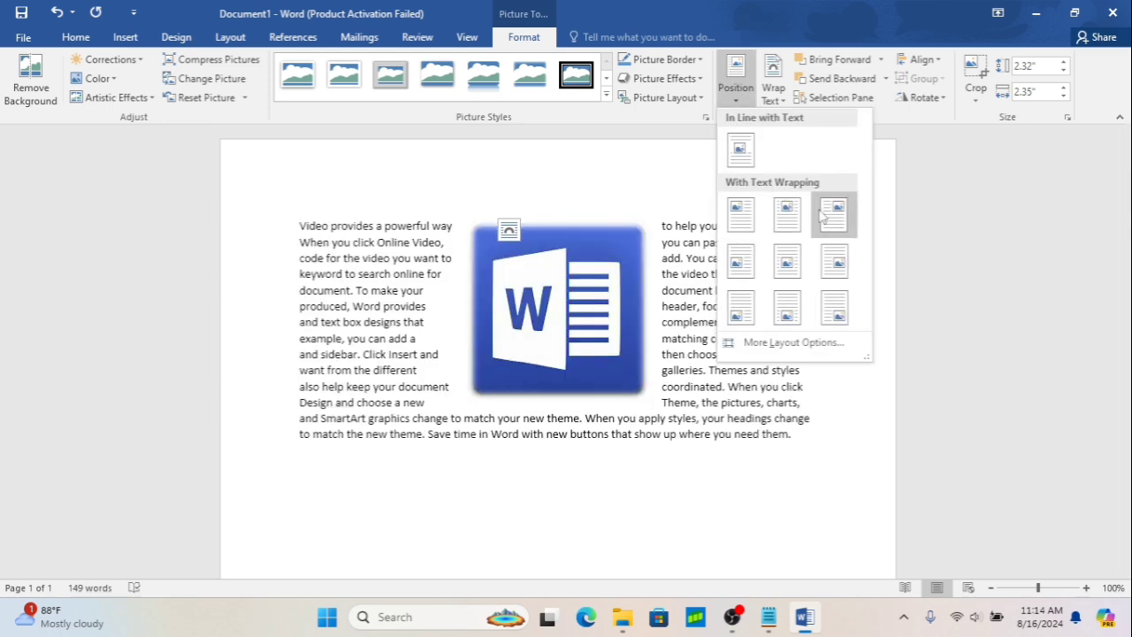
{"action": "left_click", "coordinate": [832, 212]}
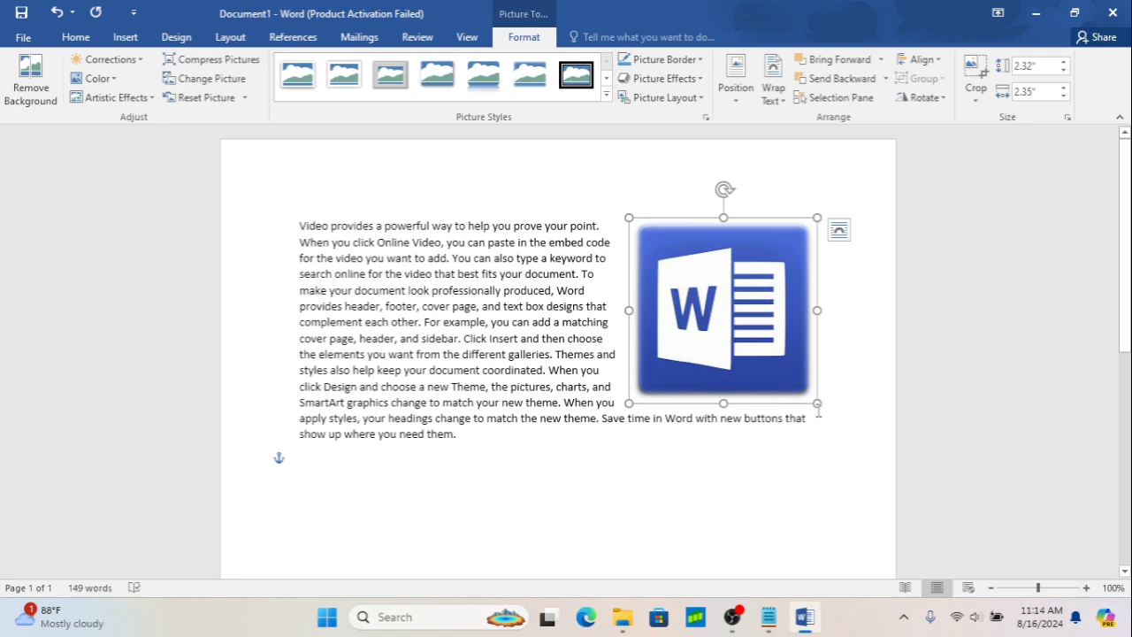
{"action": "left_click_drag", "start_coordinate": [817, 403], "coordinate": [725, 315]}
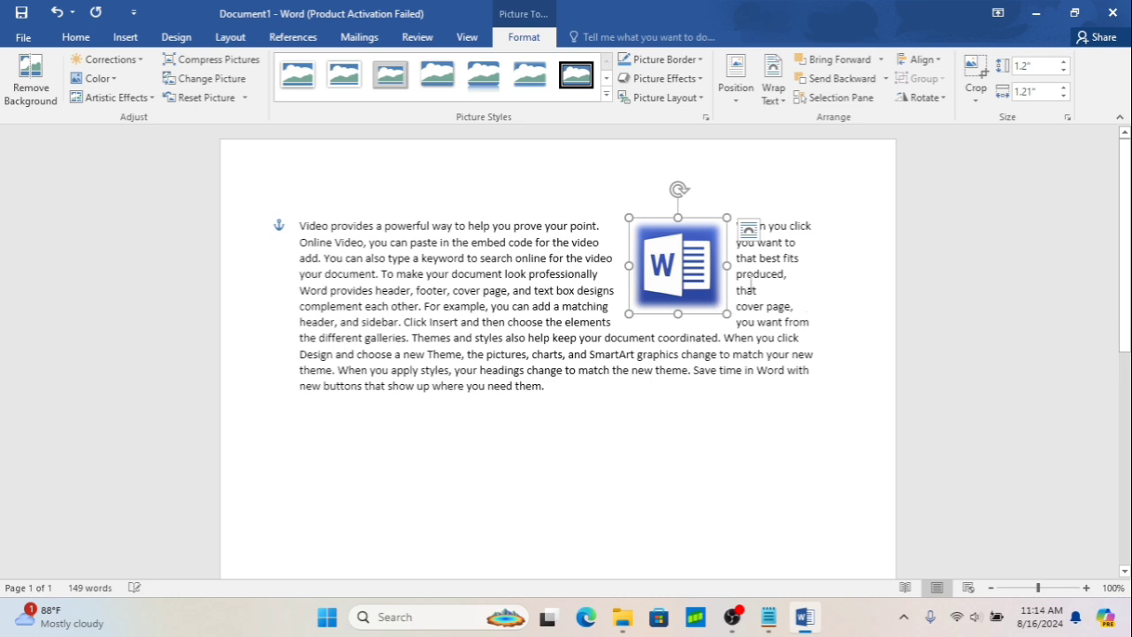
{"action": "left_click", "coordinate": [746, 100]}
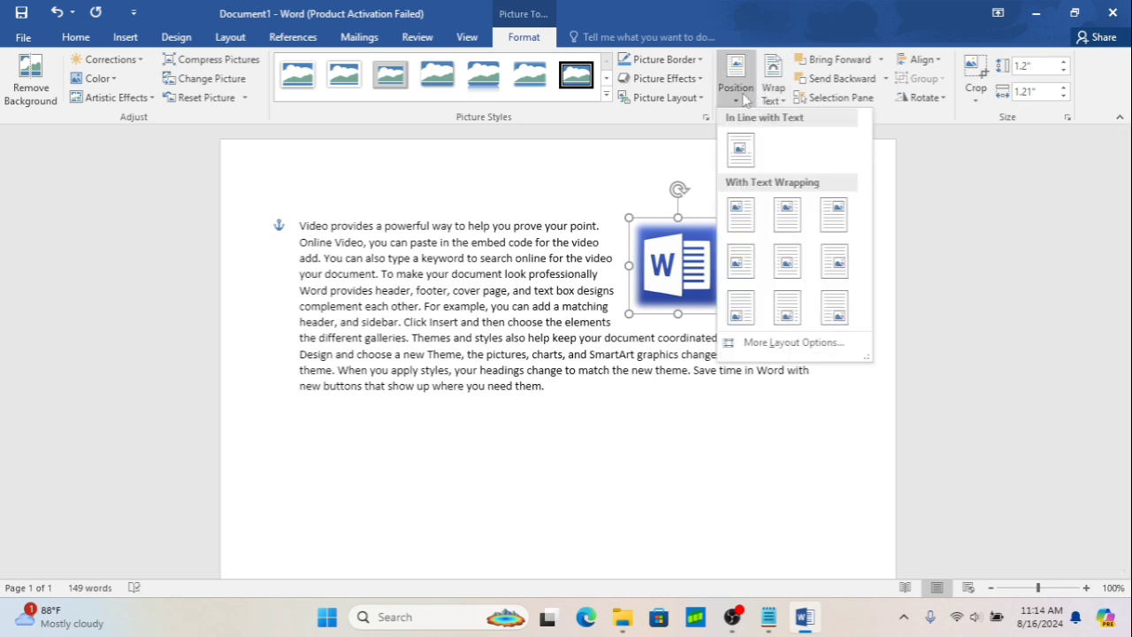
{"action": "left_click", "coordinate": [833, 214]}
{"action": "left_click", "coordinate": [682, 413]}
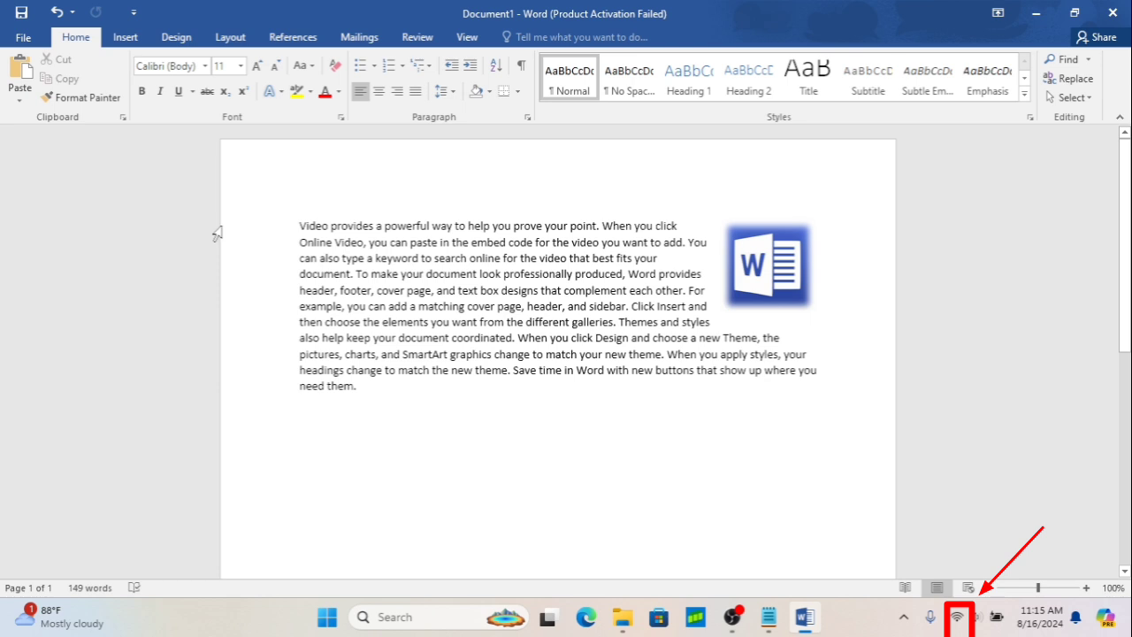
Search Bing for online pictures of "school" to add below the paragraph
{"action": "left_click", "coordinate": [129, 41]}
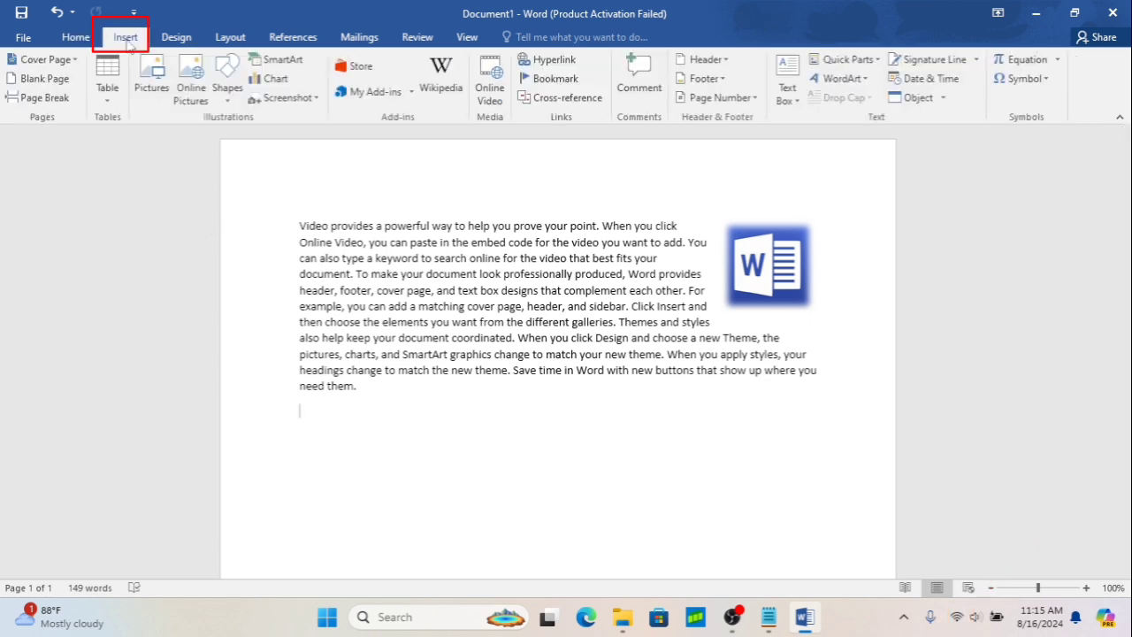
{"action": "left_click", "coordinate": [191, 93]}
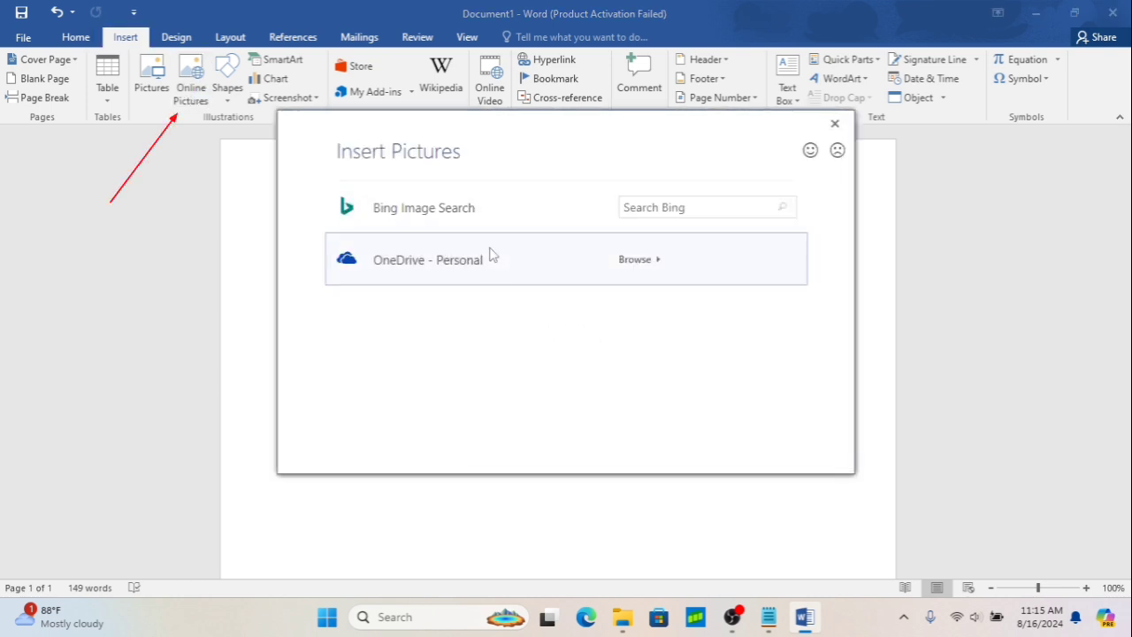
{"action": "left_click", "coordinate": [669, 210]}
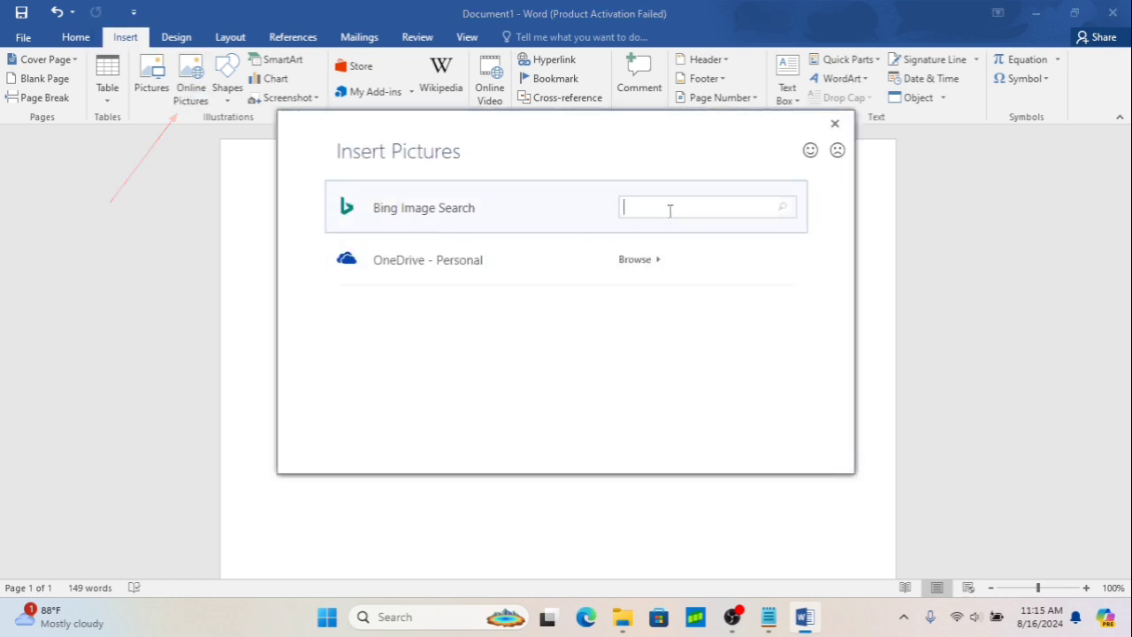
{"action": "type", "text": "sch"}
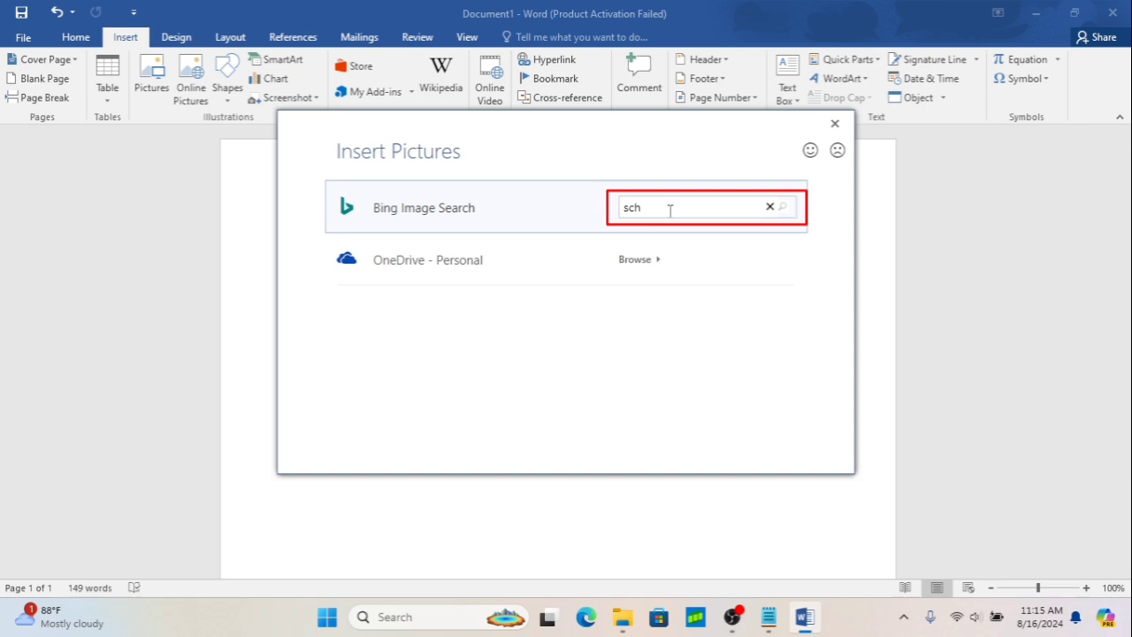
{"action": "type", "text": "ool"}
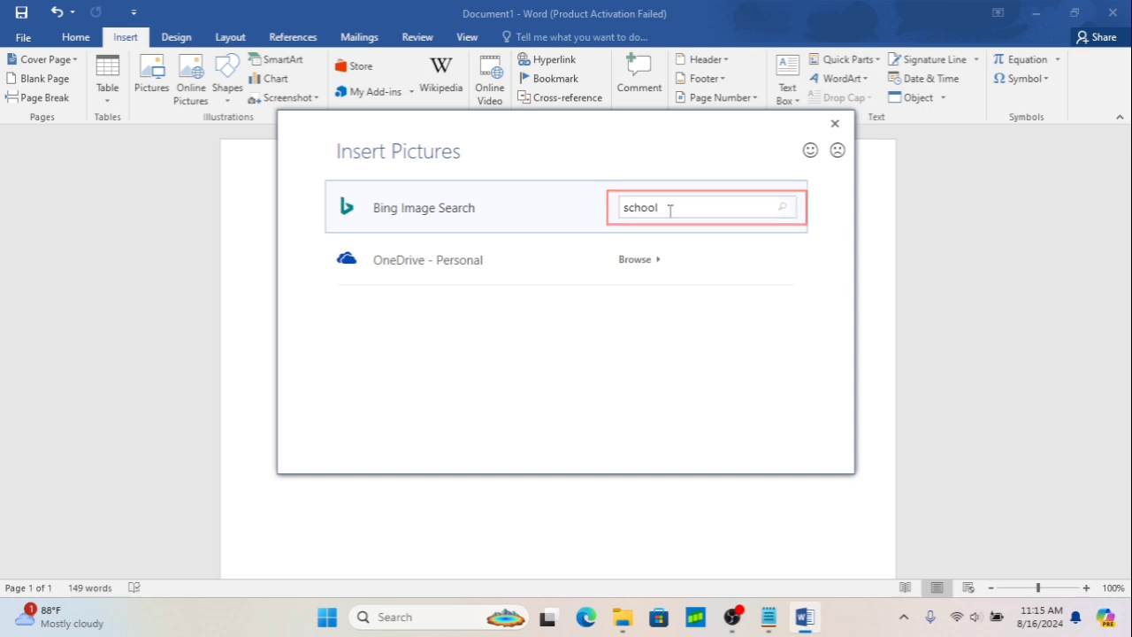
{"action": "key", "text": "Return"}
Insert the 3888 x 2592 brick school building picture from en.wikipedia.org into the document
{"action": "mouse_move", "coordinate": [601, 302]}
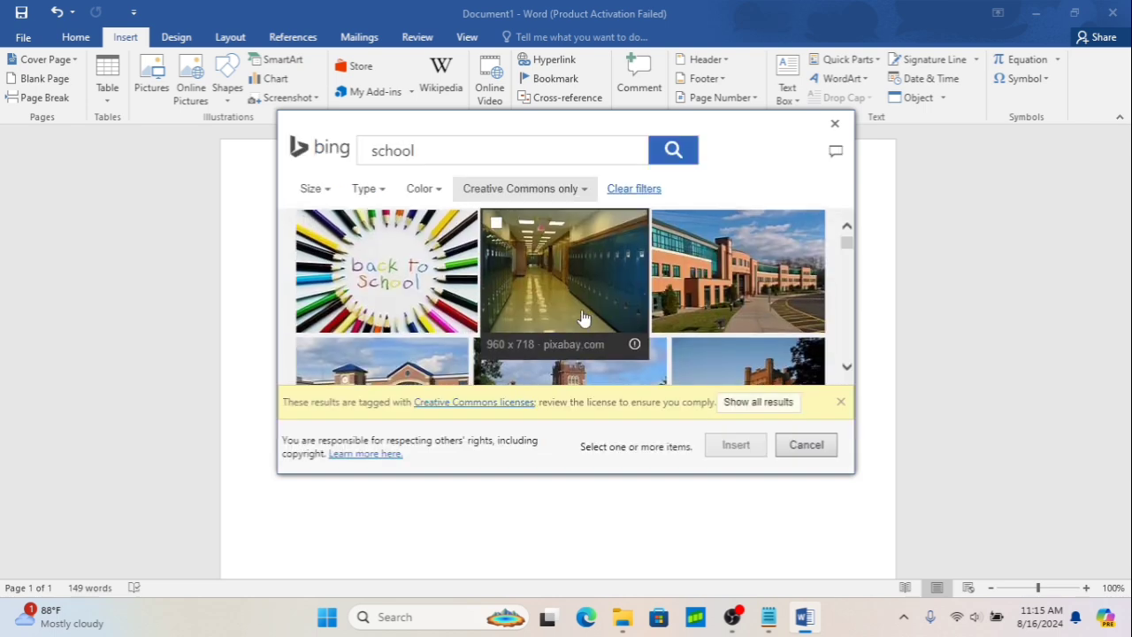
{"action": "scroll", "coordinate": [583, 318], "scroll_direction": "down", "scroll_amount": 2}
{"action": "mouse_move", "coordinate": [380, 307]}
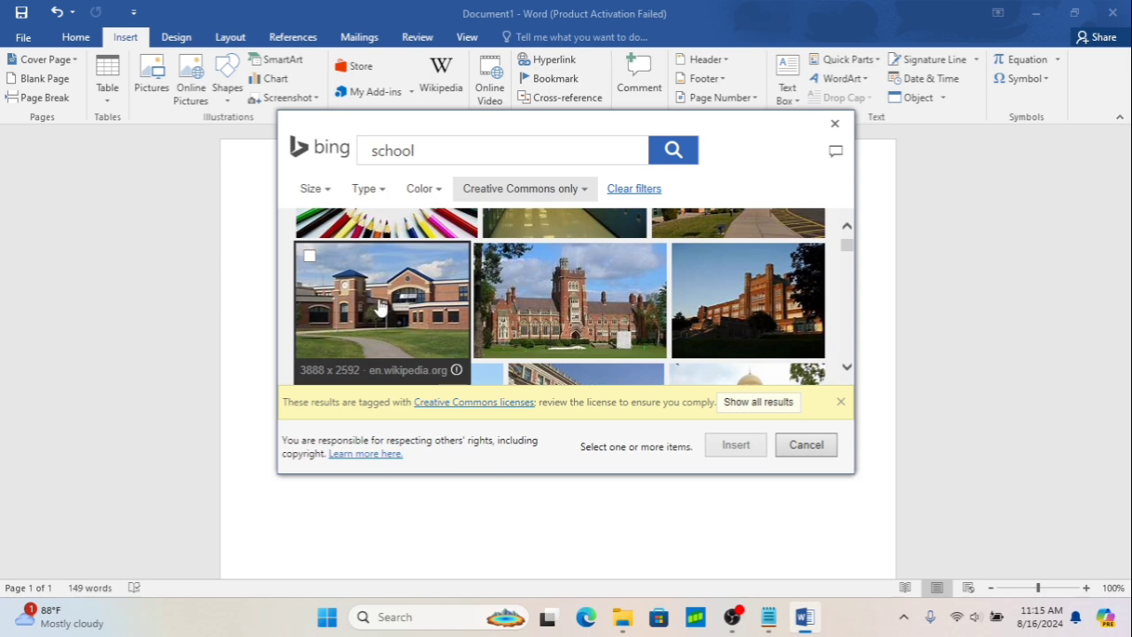
{"action": "left_click", "coordinate": [310, 259]}
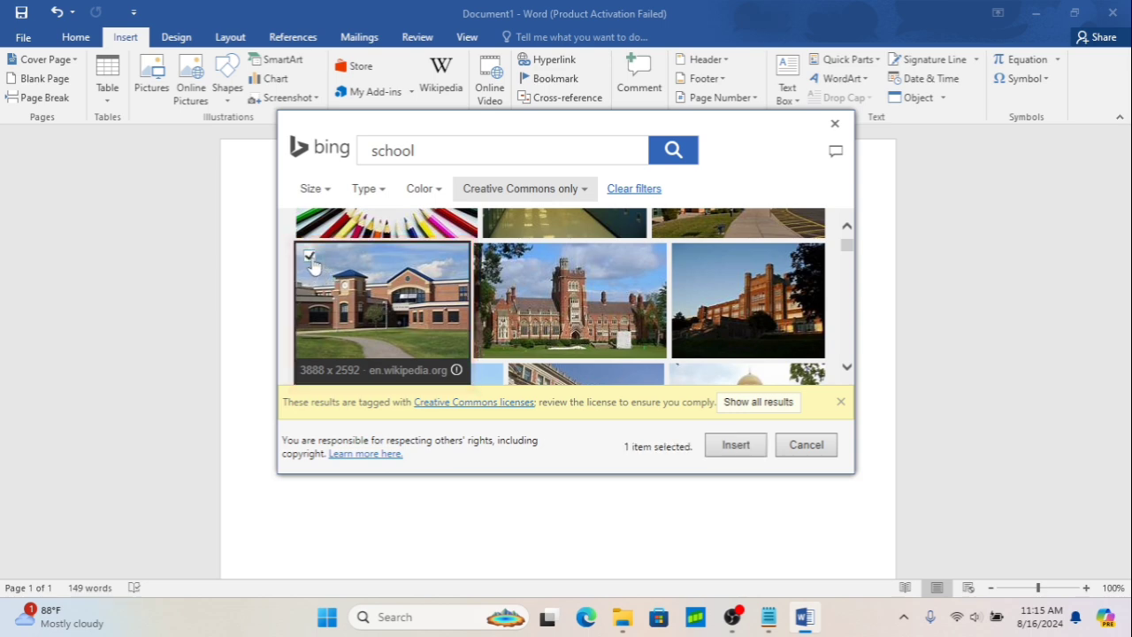
{"action": "left_click", "coordinate": [734, 446]}
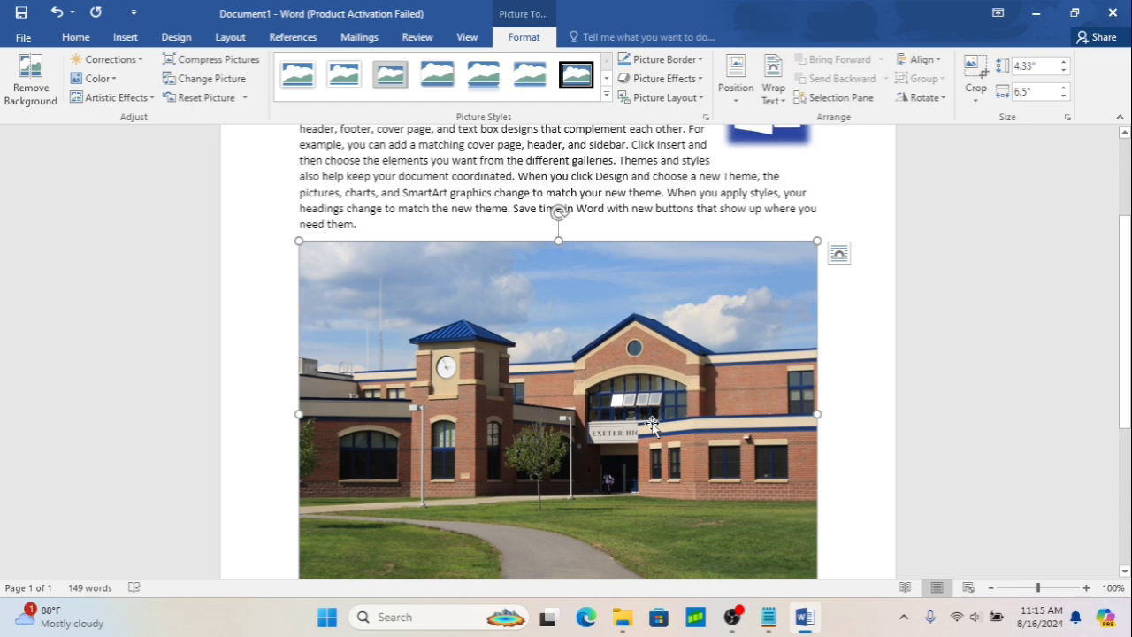
Give the school picture the drop-shadow rectangle style and change its shadow effect to the bottom-offset outer shadow
{"action": "left_click", "coordinate": [431, 78]}
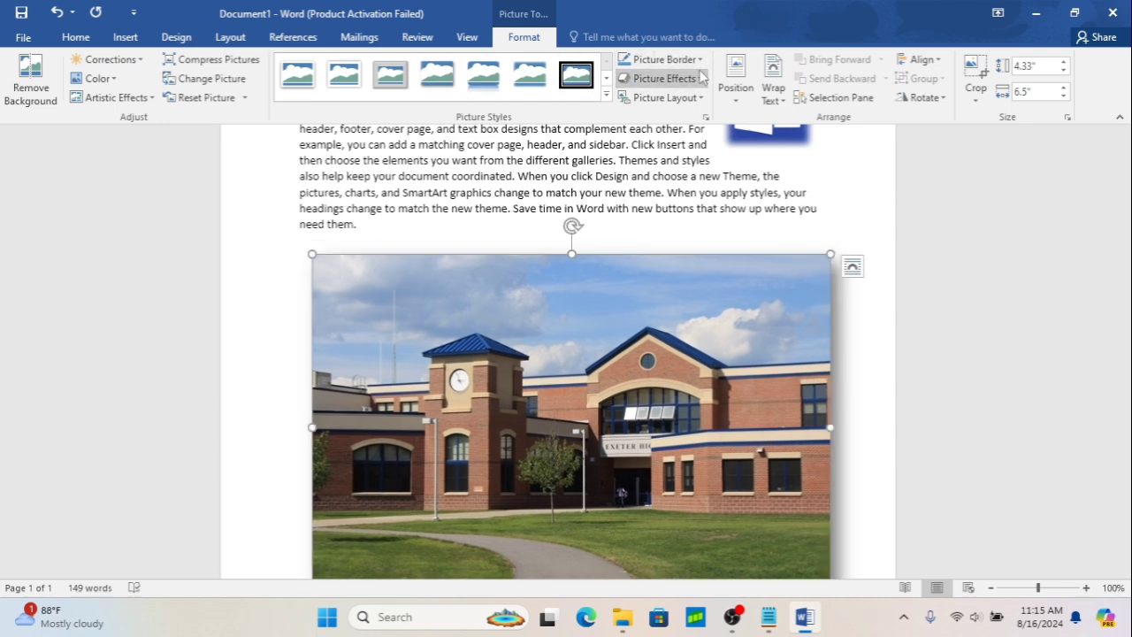
{"action": "left_click", "coordinate": [702, 79]}
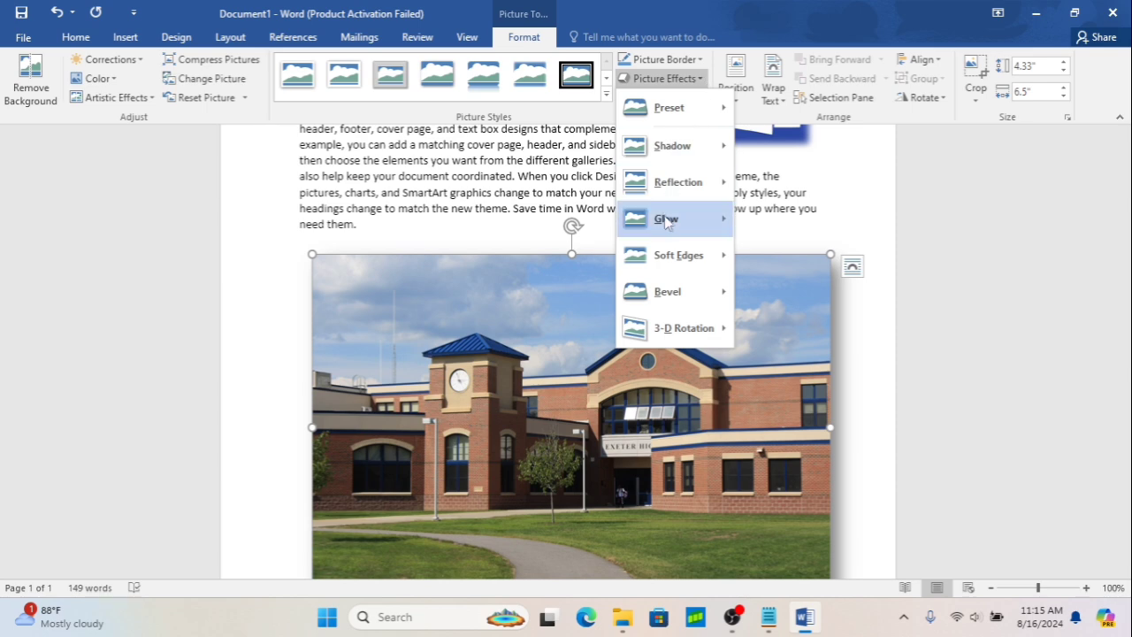
{"action": "mouse_move", "coordinate": [667, 230]}
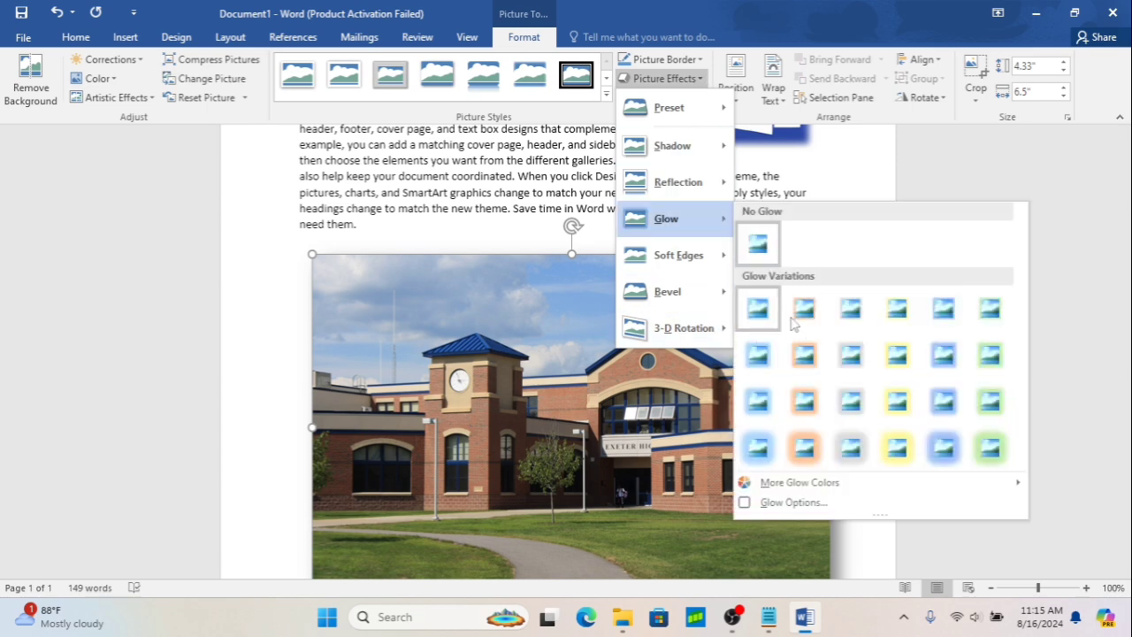
{"action": "mouse_move", "coordinate": [695, 147]}
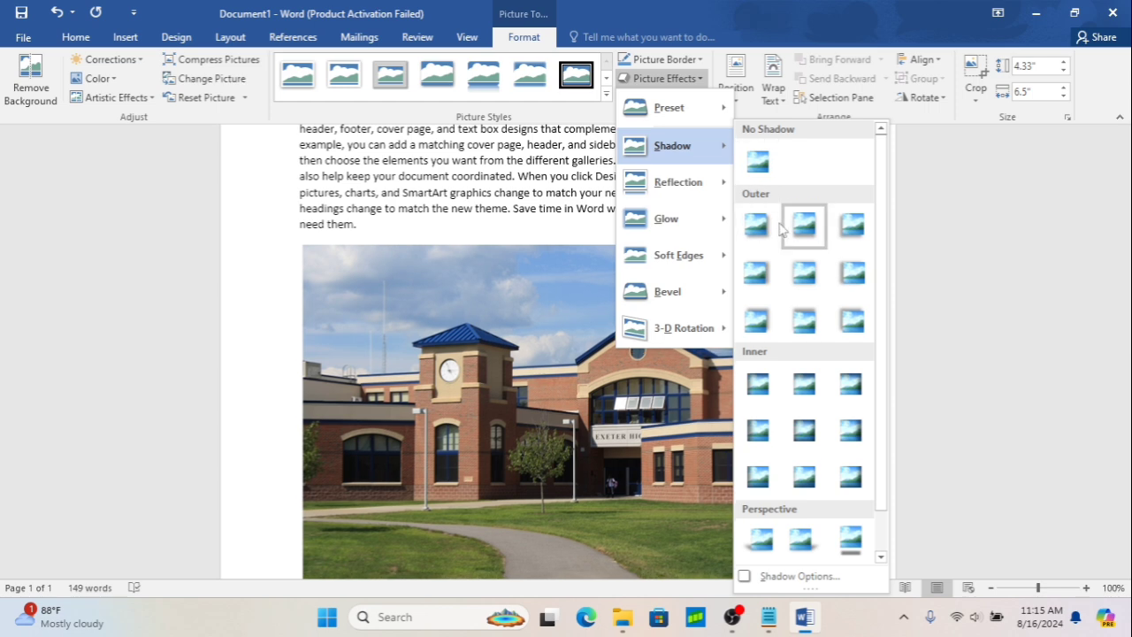
{"action": "left_click", "coordinate": [804, 225]}
Shrink the school picture proportionally to about 2.13" high and 3.19" wide
{"action": "scroll", "coordinate": [619, 336], "scroll_direction": "down", "scroll_amount": 2}
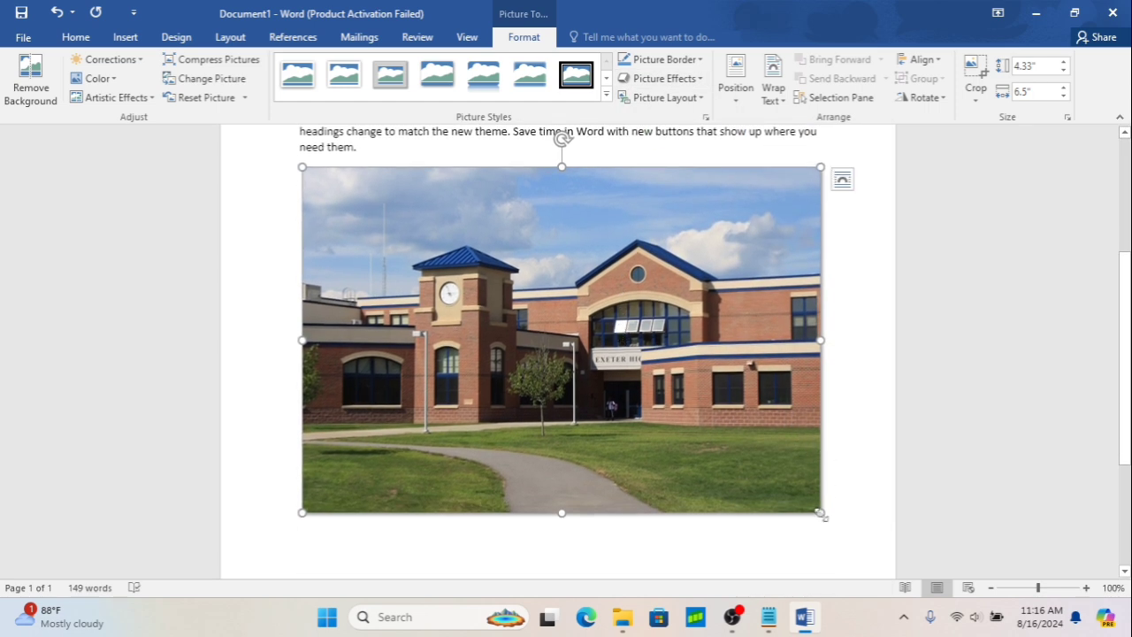
{"action": "left_click_drag", "start_coordinate": [821, 513], "coordinate": [531, 337]}
{"action": "scroll", "coordinate": [442, 276], "scroll_direction": "up", "scroll_amount": 1}
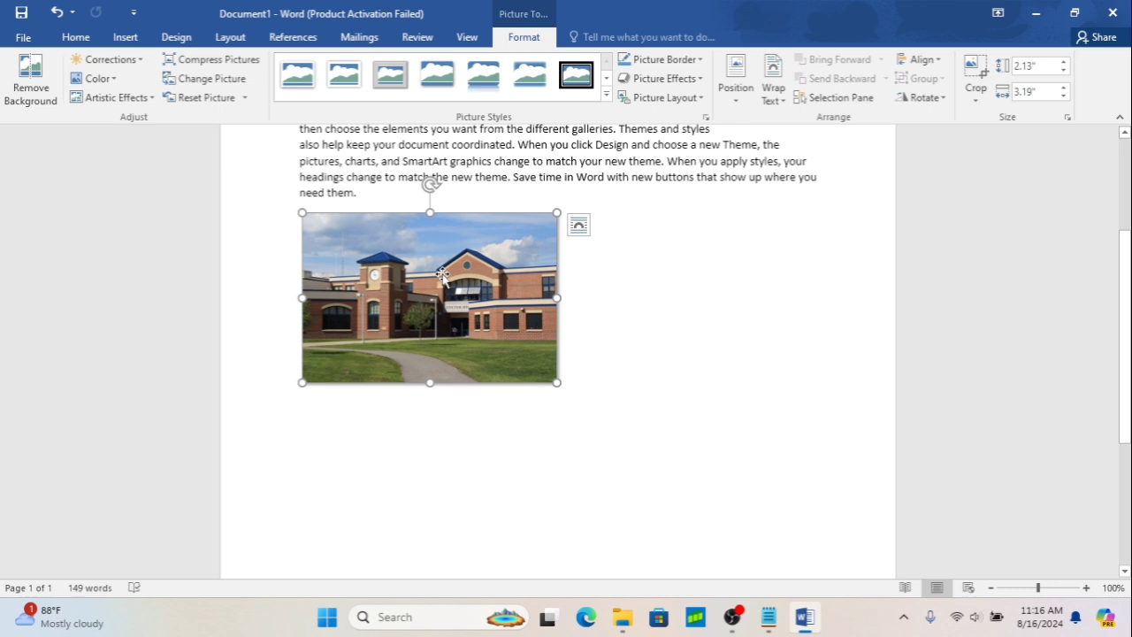
Try to move the school picture freely toward the right side of the page
{"action": "left_click_drag", "start_coordinate": [442, 276], "coordinate": [643, 266]}
{"action": "left_click_drag", "start_coordinate": [739, 263], "coordinate": [728, 253]}
{"action": "mouse_move", "coordinate": [428, 300]}
{"action": "left_mouse_down"}
{"action": "mouse_move", "coordinate": [589, 341]}
{"action": "mouse_move", "coordinate": [720, 295]}
{"action": "mouse_move", "coordinate": [731, 280]}
{"action": "left_mouse_up"}
Set the school picture's text wrapping to Behind Text and move it toward the right side of the page, below the paragraph
{"action": "right_click", "coordinate": [425, 281]}
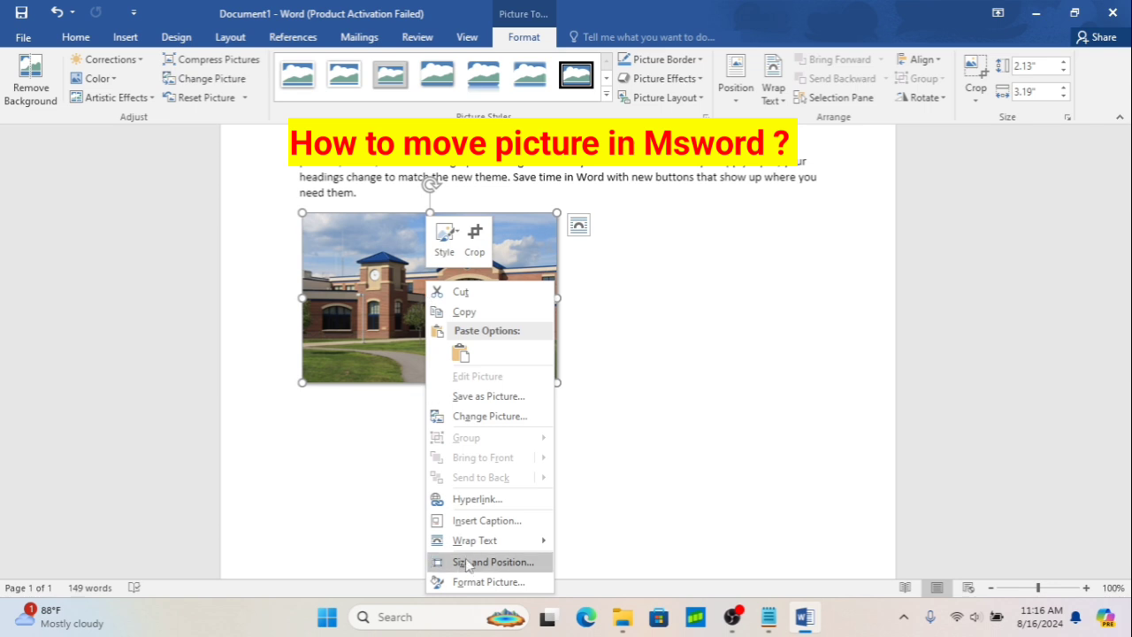
{"action": "mouse_move", "coordinate": [531, 540]}
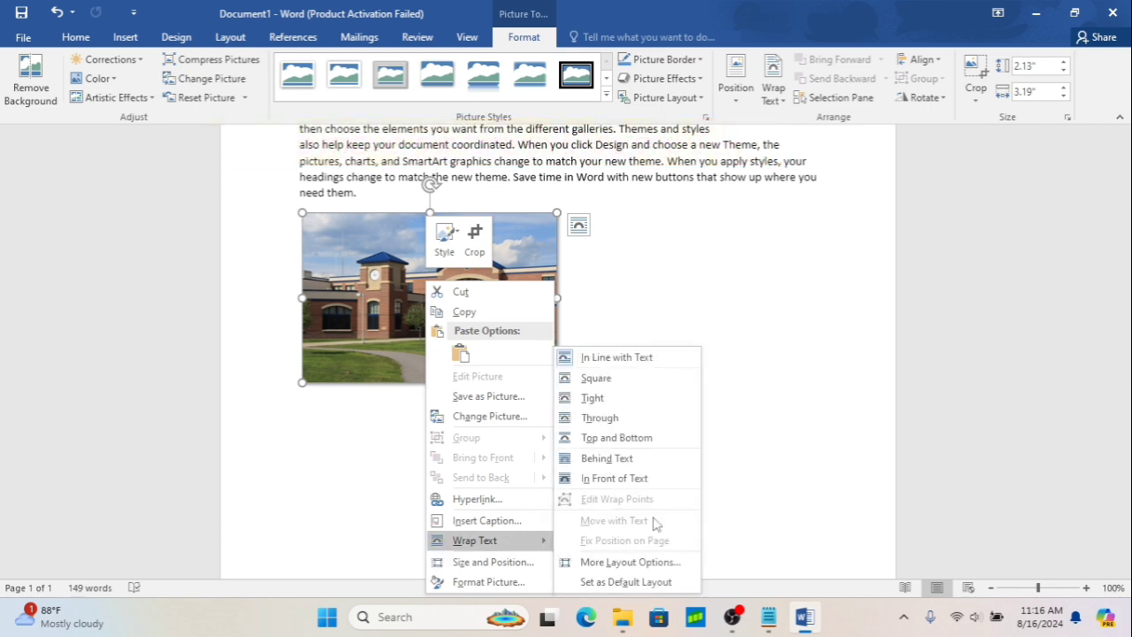
{"action": "left_click", "coordinate": [631, 460]}
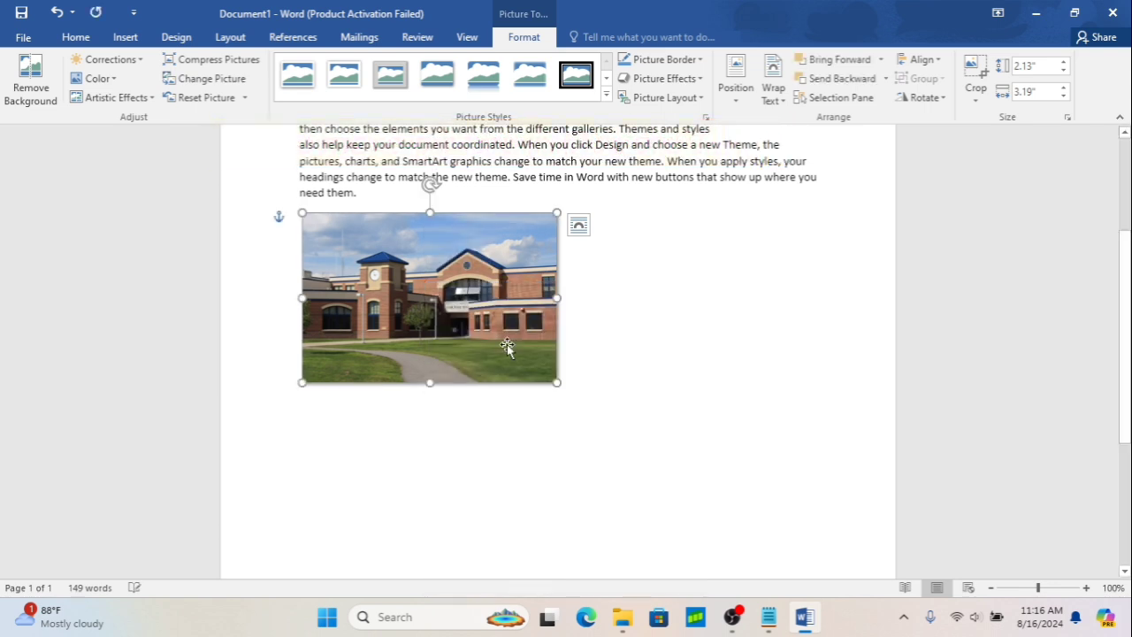
{"action": "left_click_drag", "start_coordinate": [433, 281], "coordinate": [684, 296]}
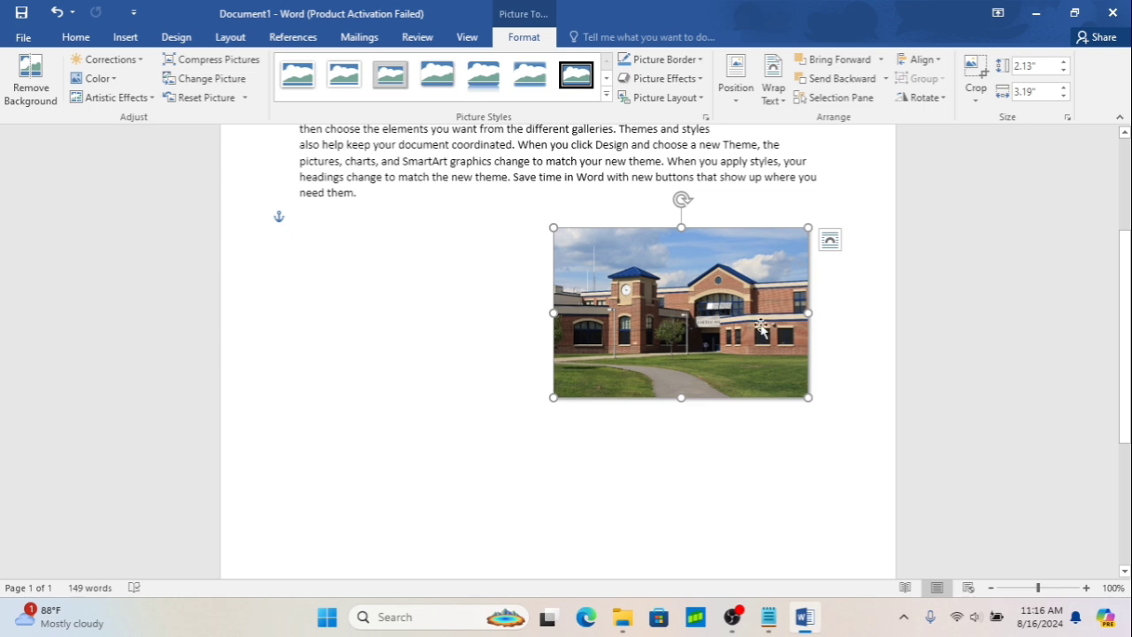
Shrink the school picture proportionally to about 1.57" high and 2.36" wide and place it against the right margin directly under the paragraph
{"action": "left_click_drag", "start_coordinate": [807, 400], "coordinate": [768, 299]}
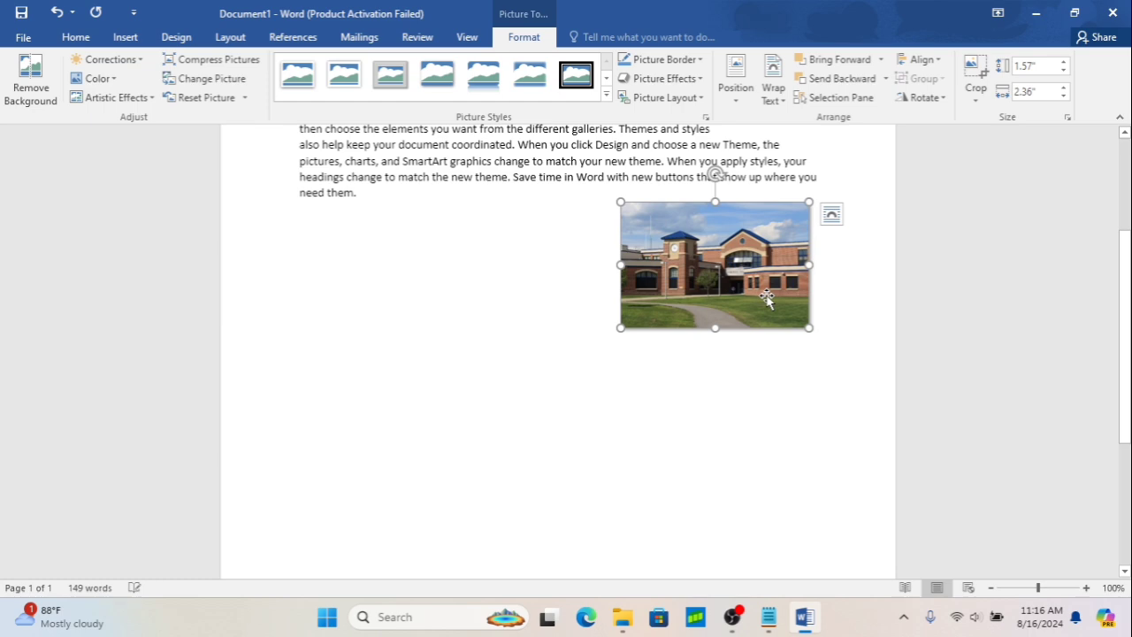
{"action": "scroll", "coordinate": [566, 356], "scroll_direction": "up", "scroll_amount": 3}
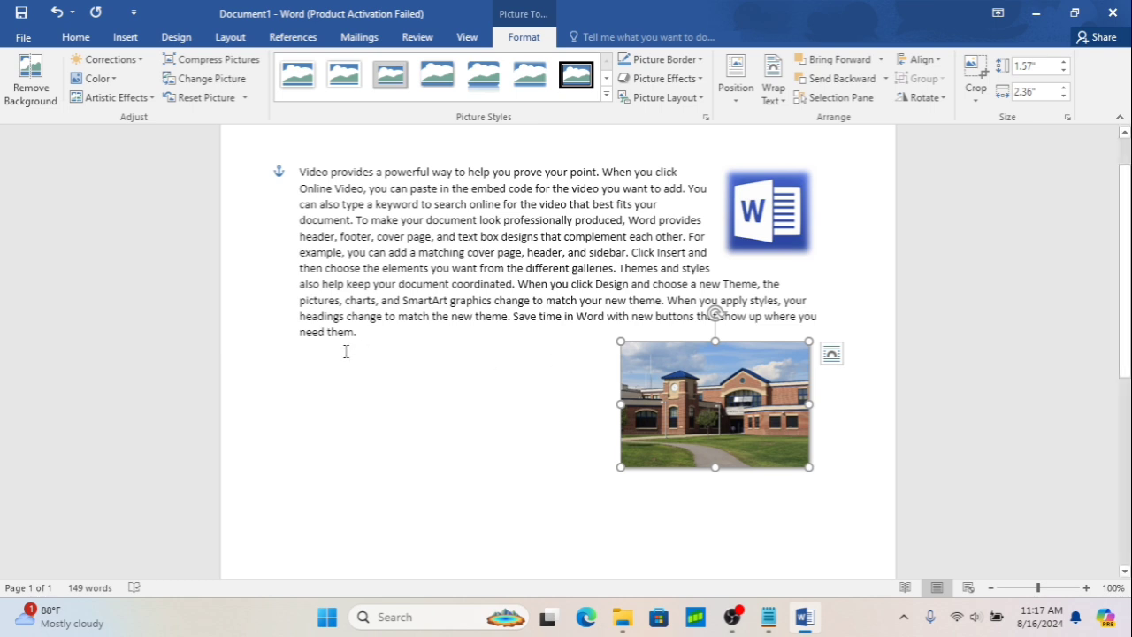
Delete the entire document content, including the paragraph and both pictures
{"action": "left_click", "coordinate": [124, 37]}
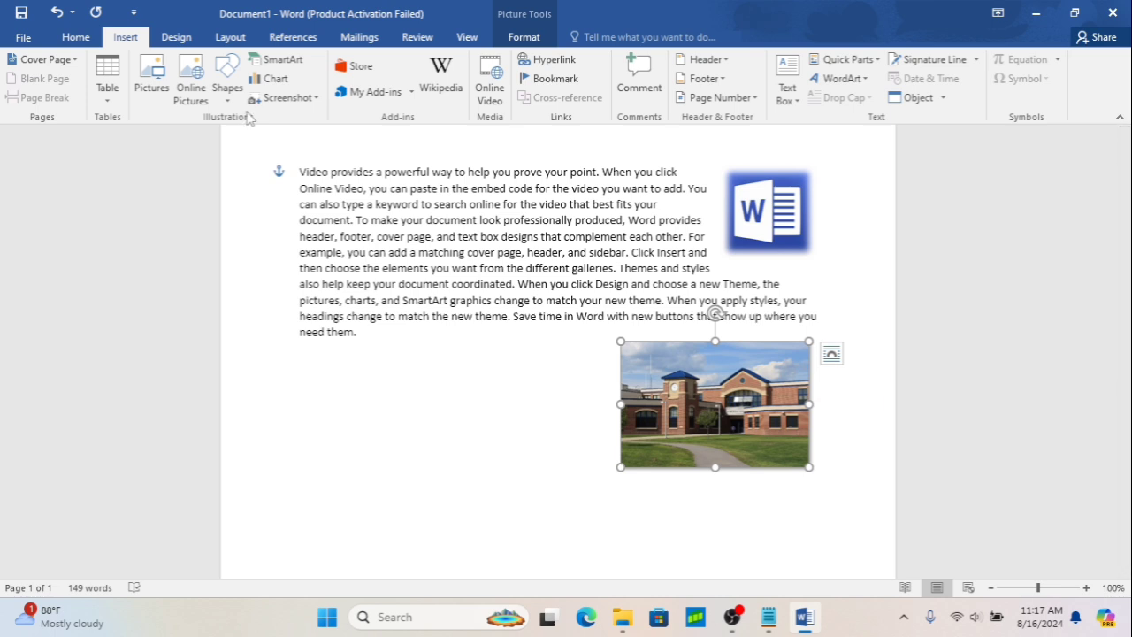
{"action": "left_click", "coordinate": [528, 403]}
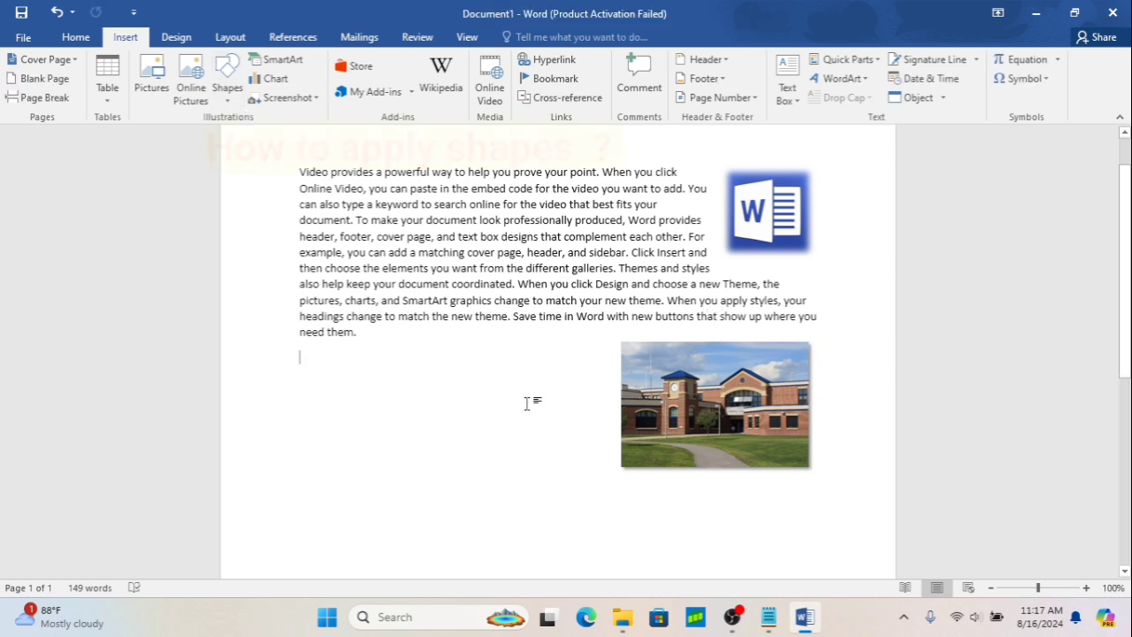
{"action": "key", "text": "ctrl+a"}
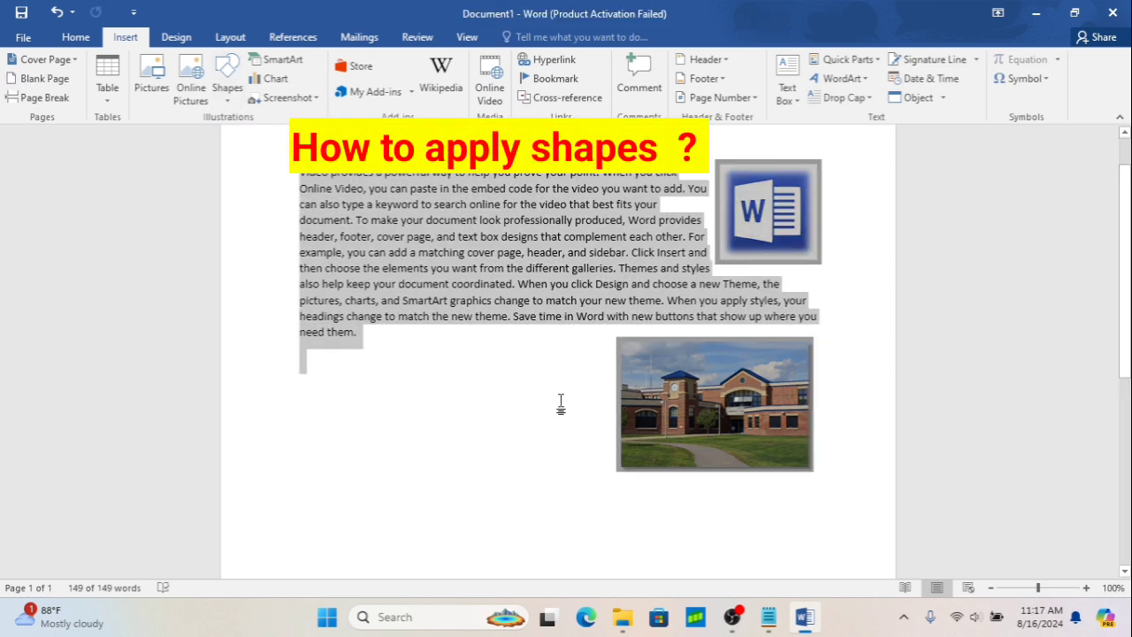
{"action": "key", "text": "Delete"}
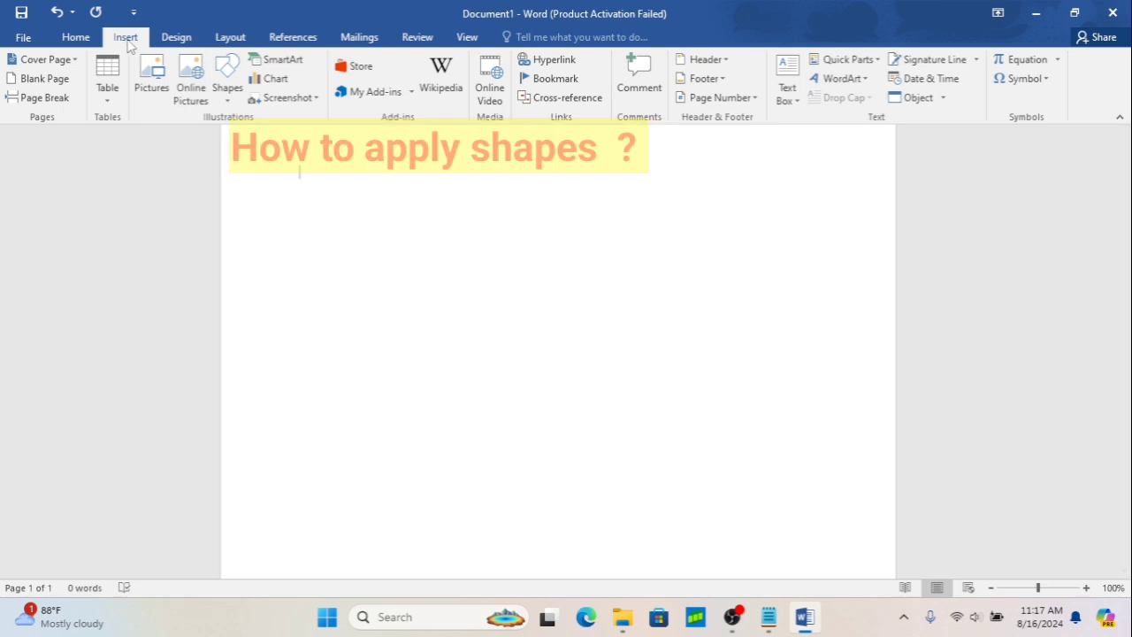
Draw a rectangle shape about 0.52" high and 1" wide near the upper-left corner of the page
{"action": "left_click", "coordinate": [229, 103]}
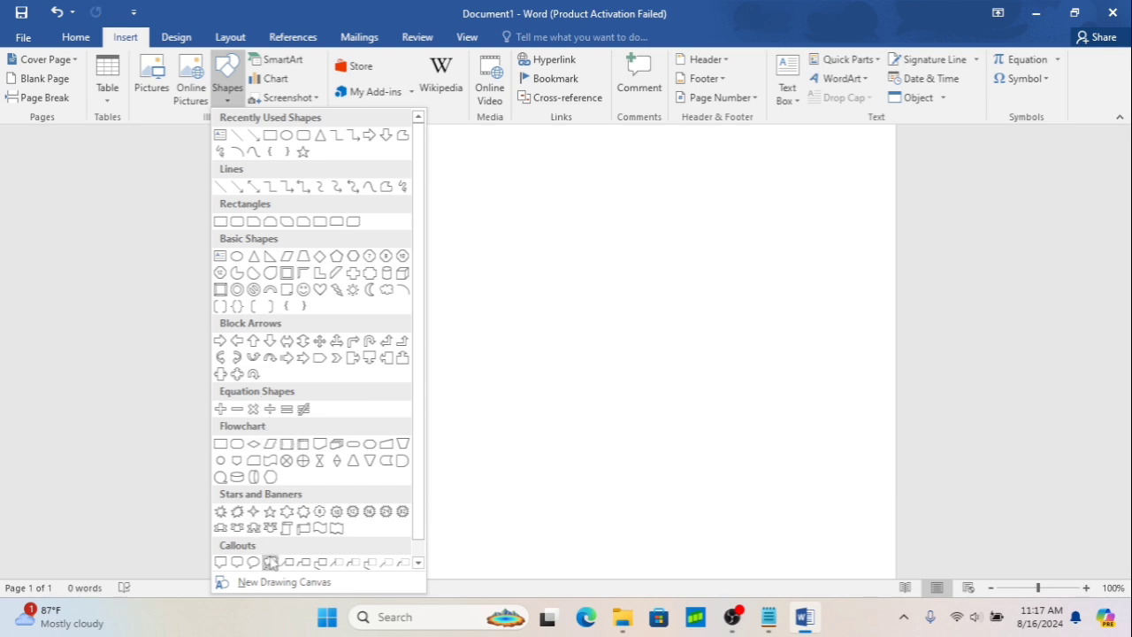
{"action": "scroll", "coordinate": [270, 563], "scroll_direction": "down", "scroll_amount": 1}
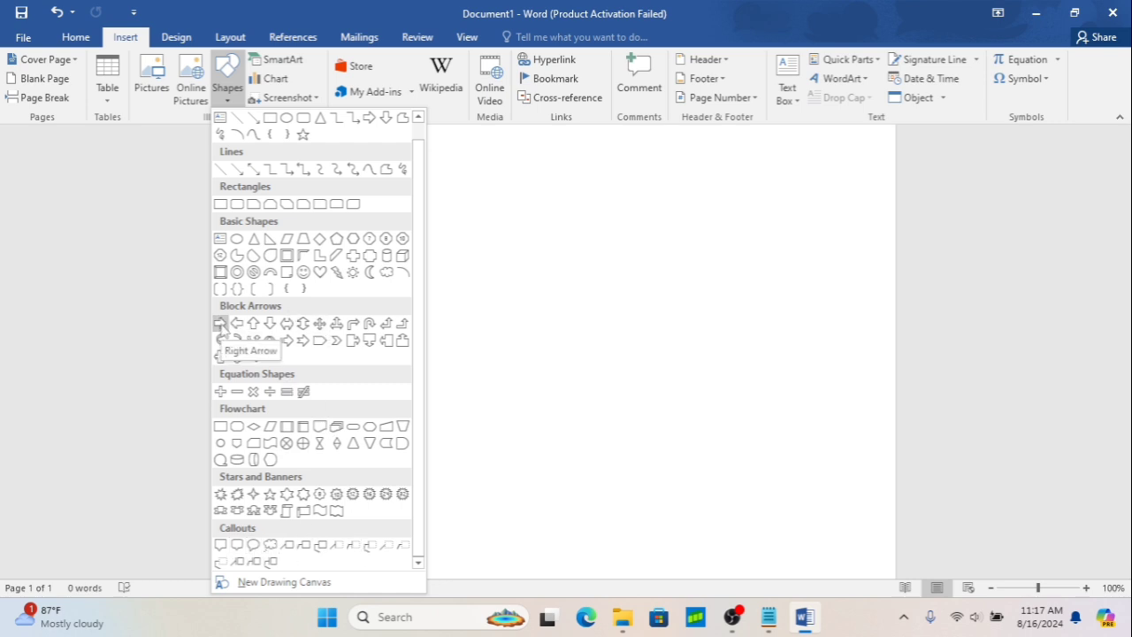
{"action": "left_click", "coordinate": [221, 203]}
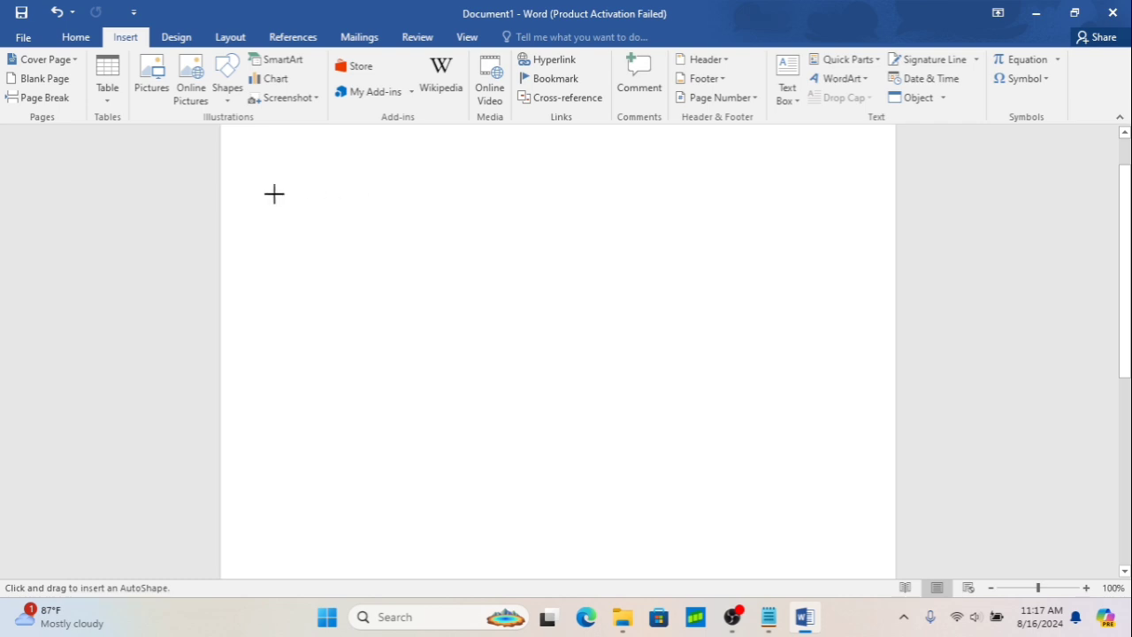
{"action": "mouse_move", "coordinate": [265, 198]}
{"action": "left_mouse_down"}
{"action": "mouse_move", "coordinate": [324, 243]}
{"action": "mouse_move", "coordinate": [347, 241]}
{"action": "left_mouse_up"}
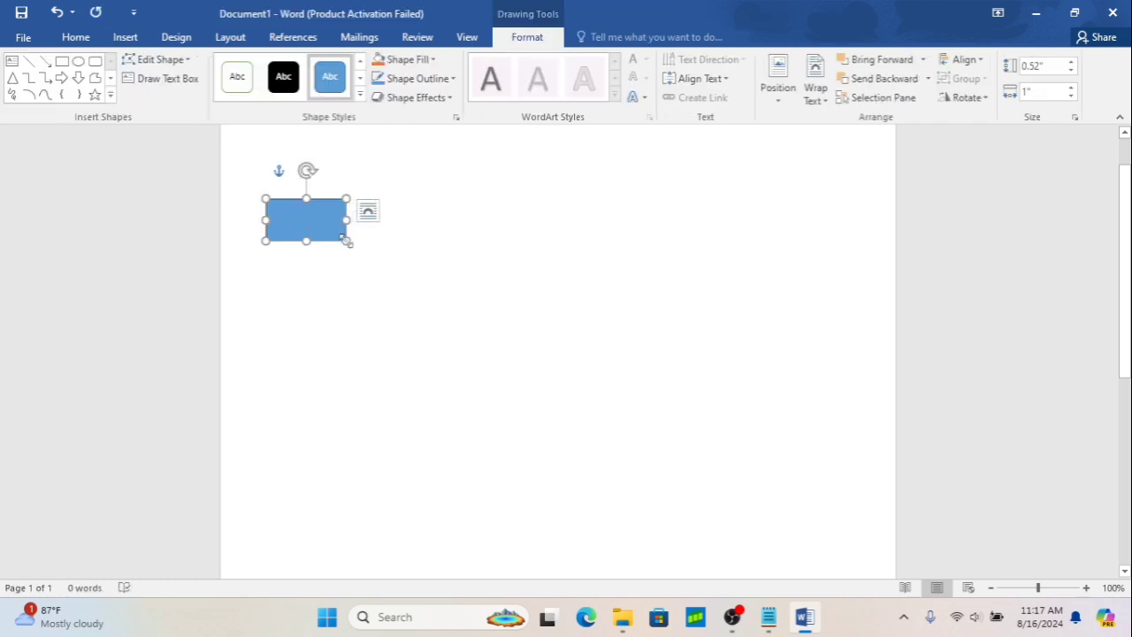
Fill the rectangle with black and deselect it
{"action": "left_click", "coordinate": [433, 59]}
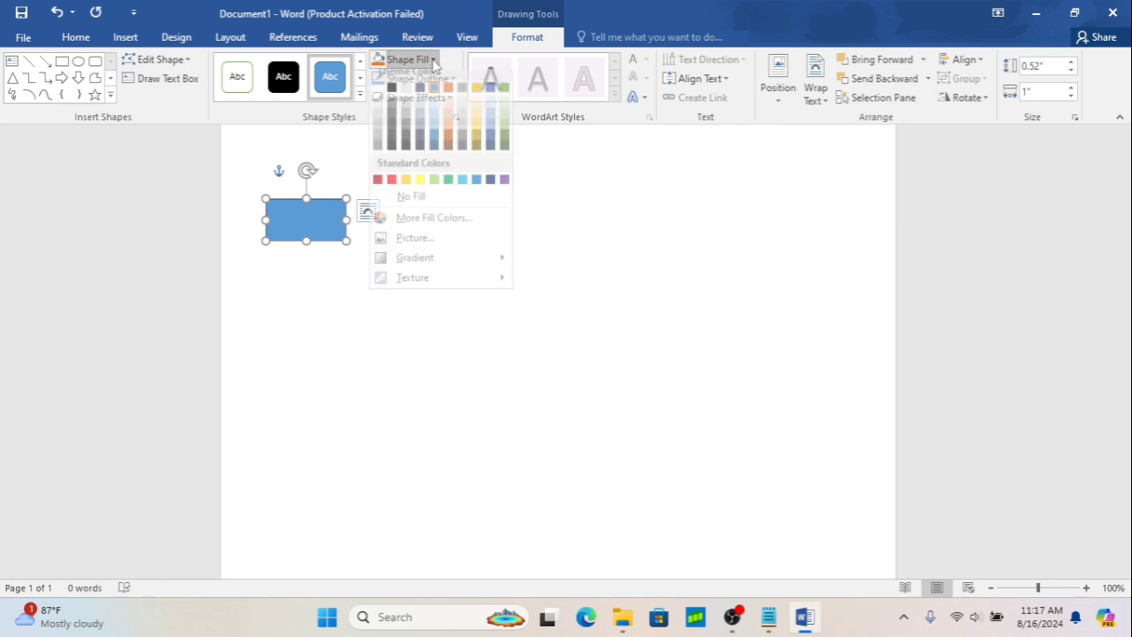
{"action": "left_click", "coordinate": [391, 97]}
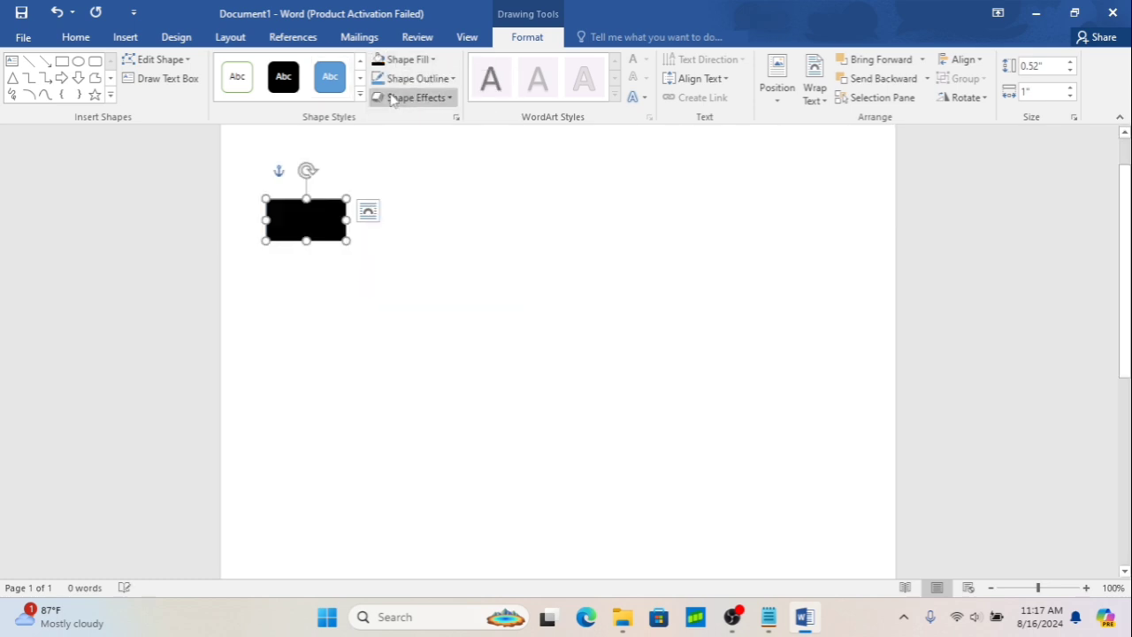
{"action": "left_click", "coordinate": [413, 225]}
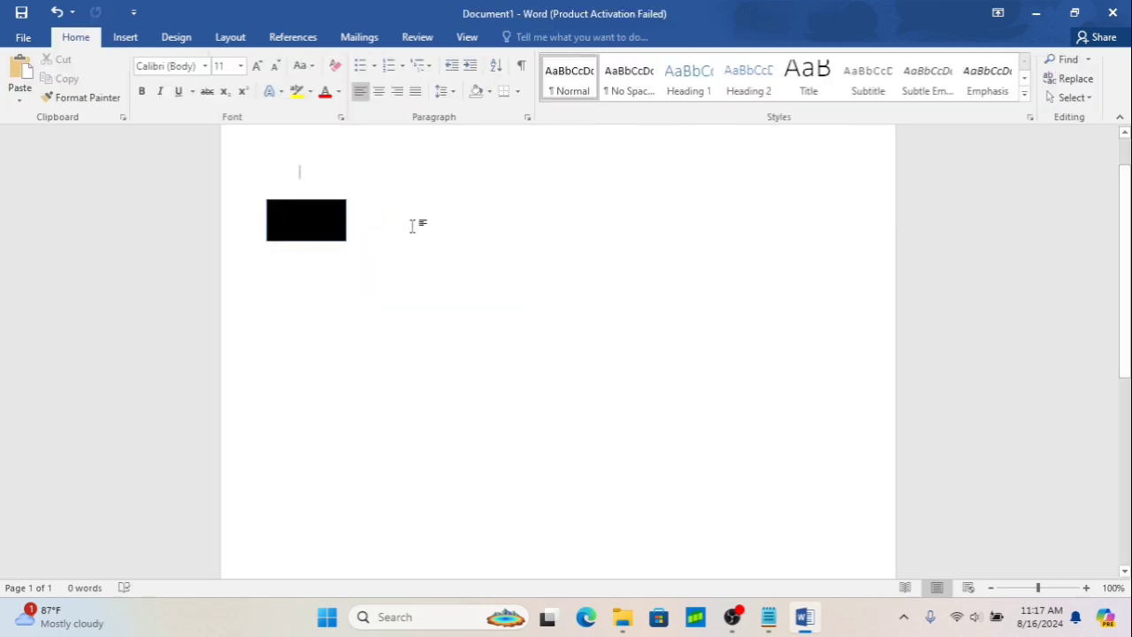
{"action": "triple_click", "coordinate": [412, 226]}
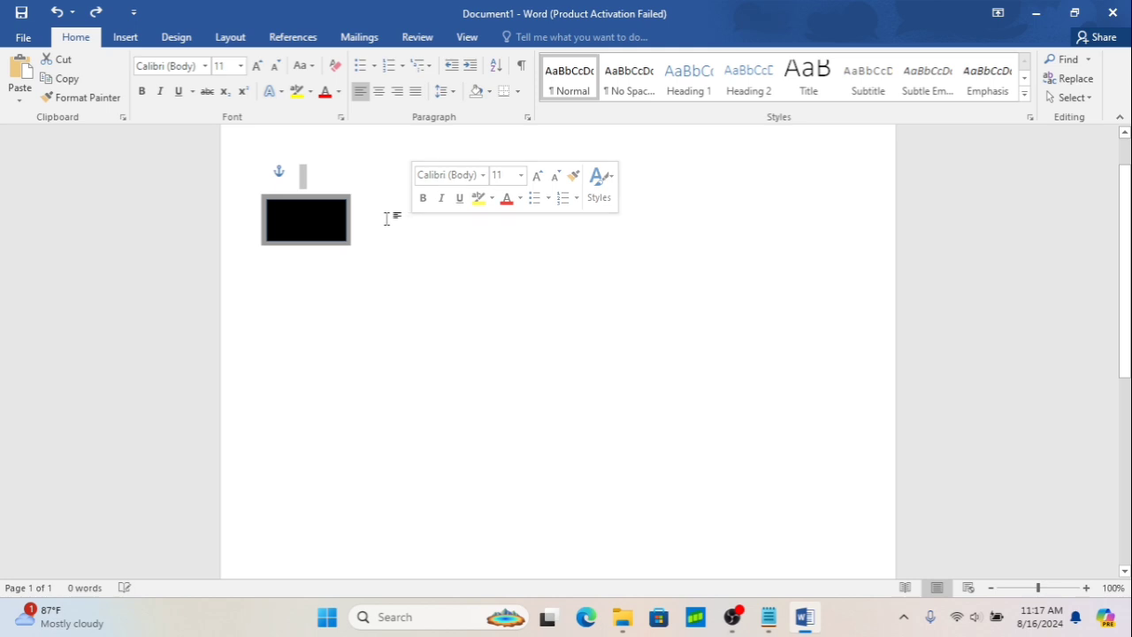
{"action": "left_click", "coordinate": [383, 221]}
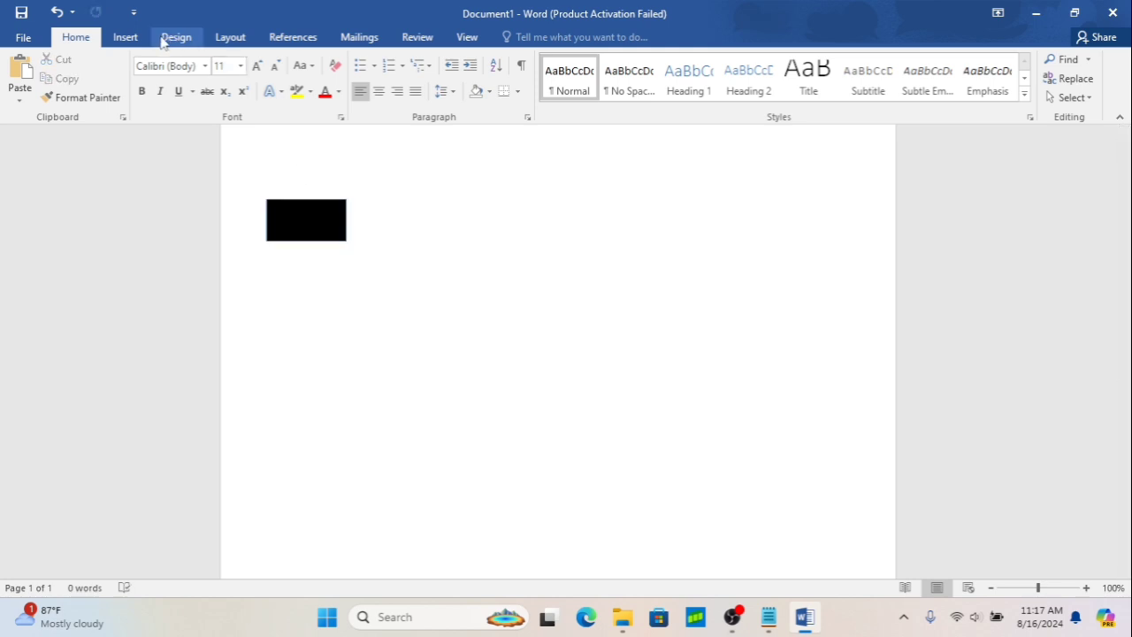
{"action": "left_click", "coordinate": [128, 40]}
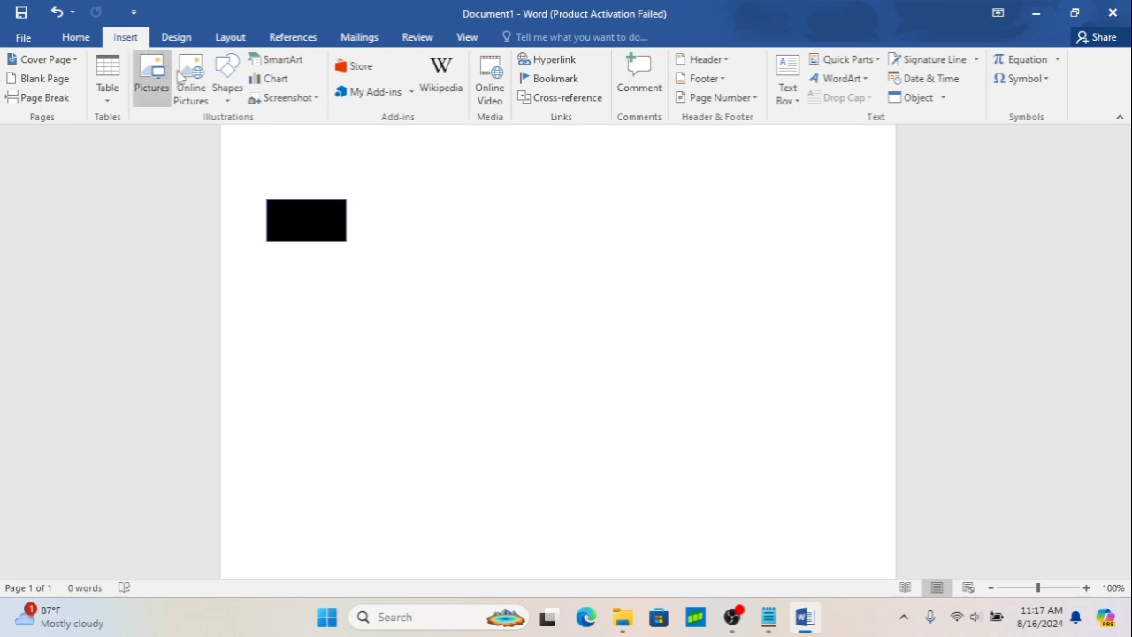
{"action": "left_click", "coordinate": [227, 88]}
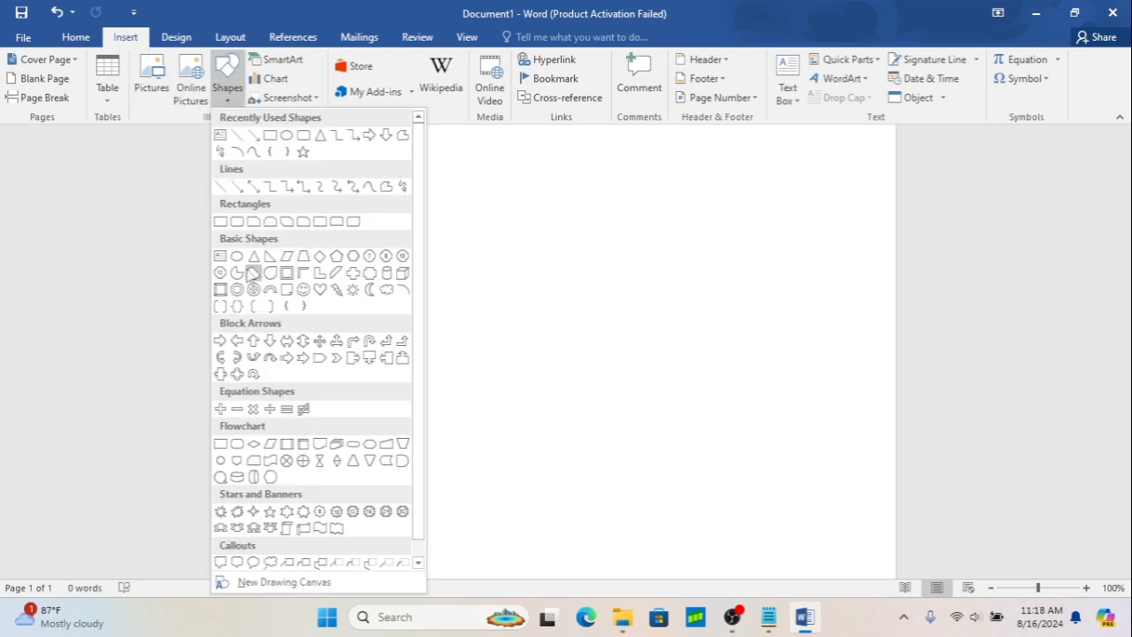
{"action": "left_click", "coordinate": [221, 341]}
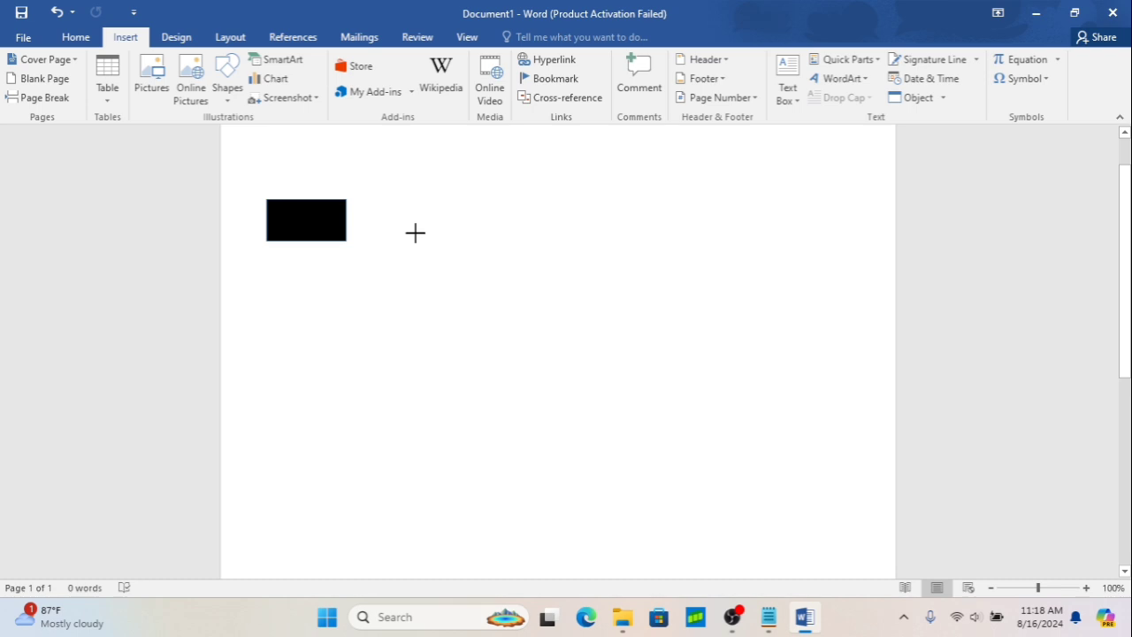
{"action": "key", "text": "ctrl+z"}
Draw a Right Arrow block shape about 0.25" high and 0.84" wide just right of the black rectangle
{"action": "left_click", "coordinate": [228, 93]}
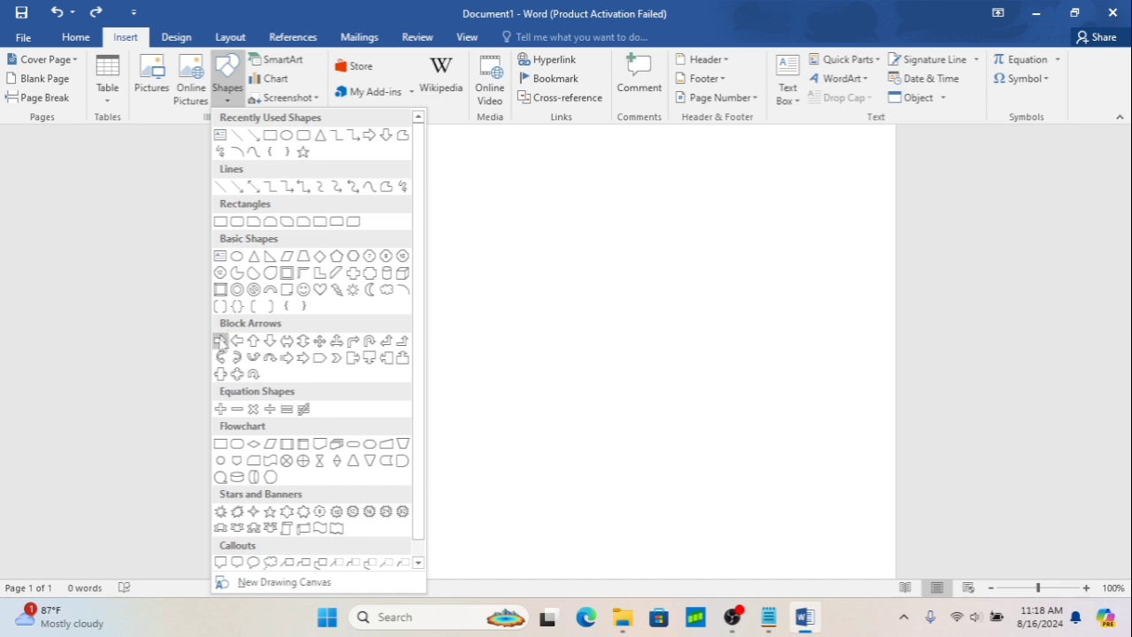
{"action": "left_click", "coordinate": [220, 342]}
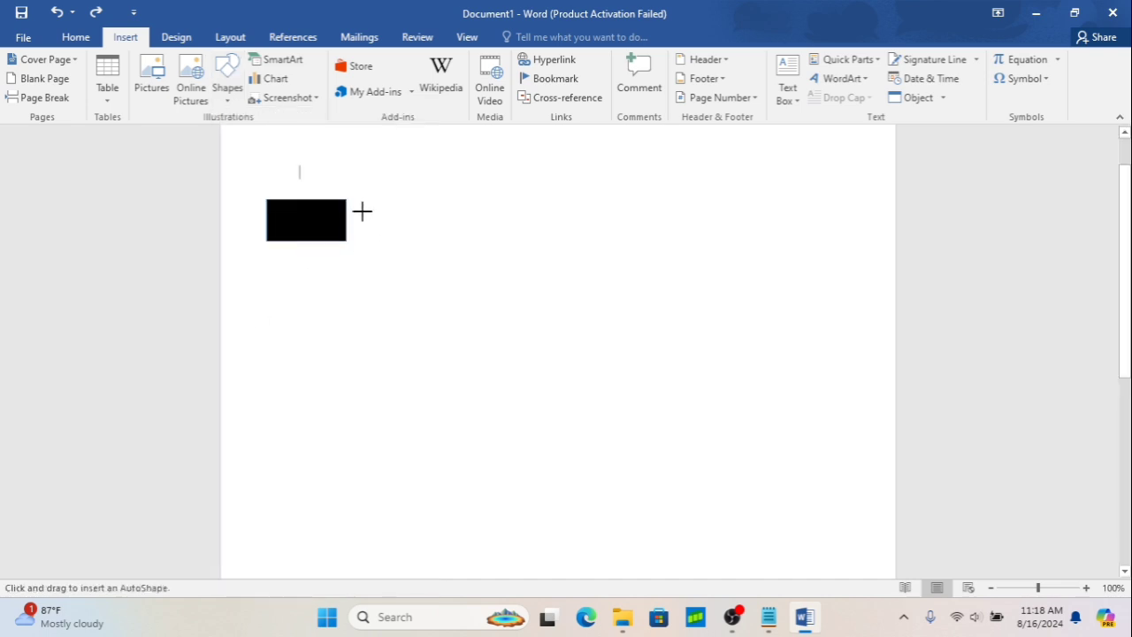
{"action": "left_click_drag", "start_coordinate": [361, 211], "coordinate": [431, 232]}
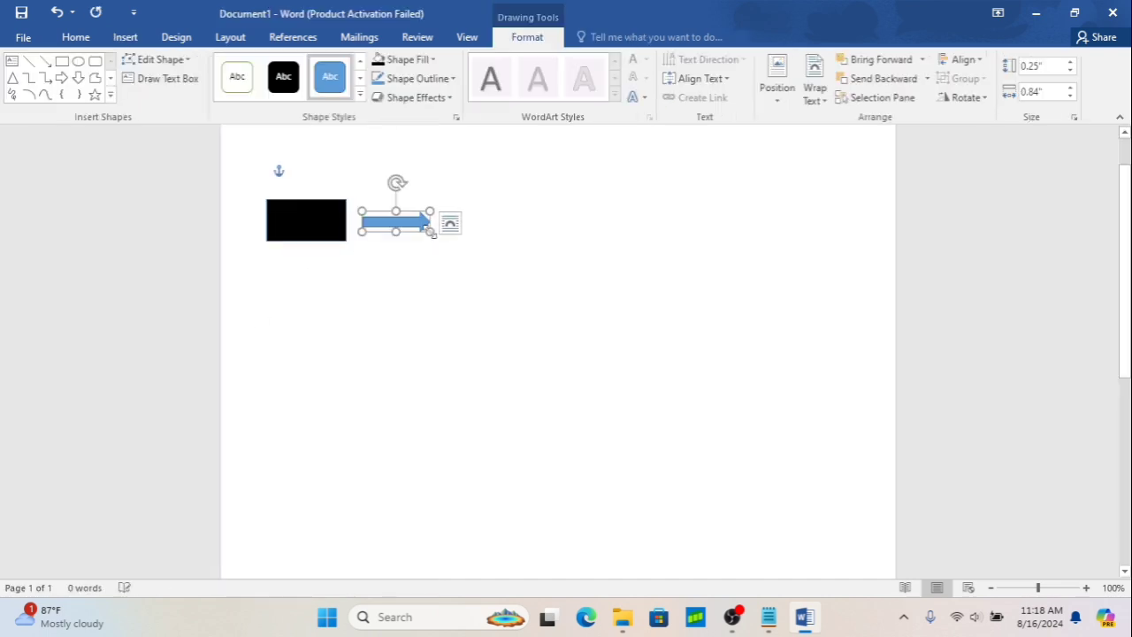
Fill the arrow with the standard dark red and shrink it to about 0.22" high and 0.65" wide
{"action": "left_click", "coordinate": [432, 59]}
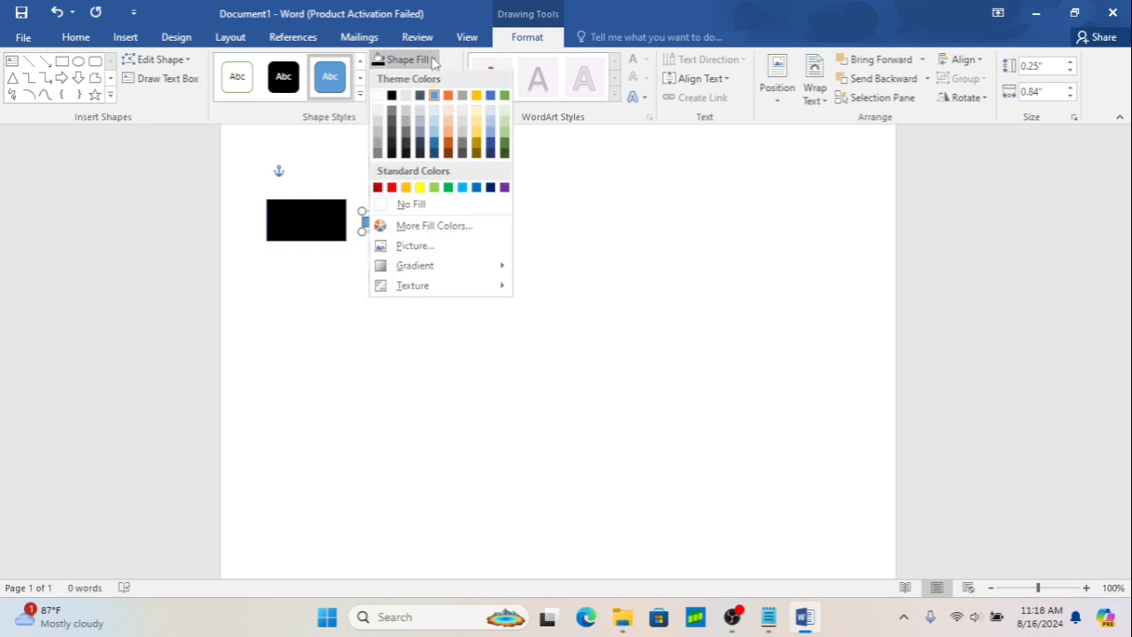
{"action": "left_click", "coordinate": [378, 187]}
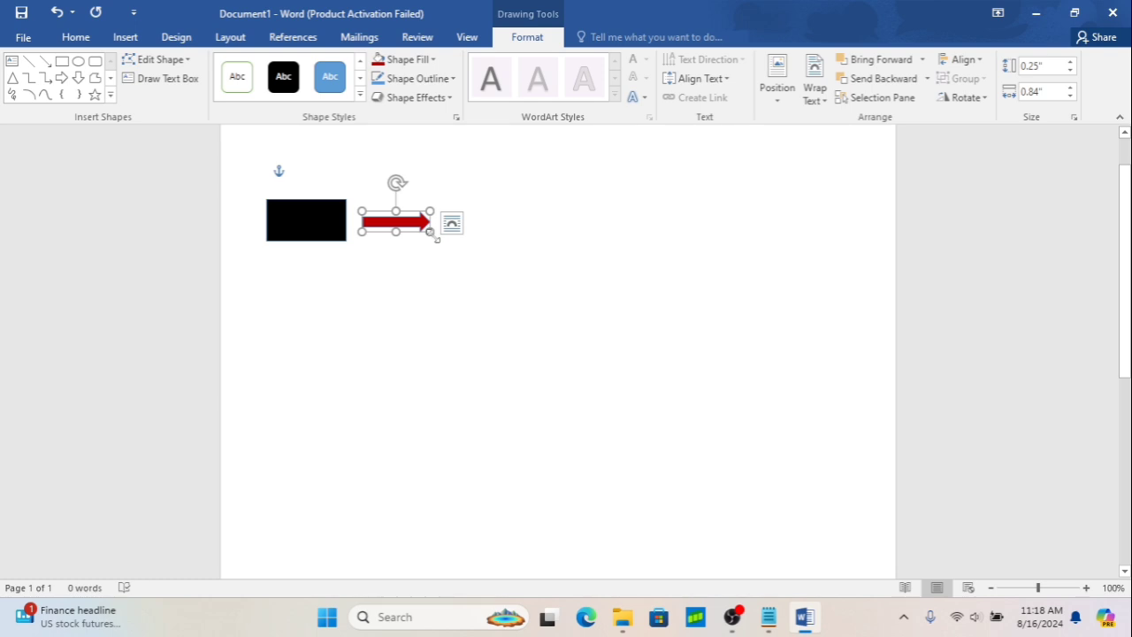
{"action": "left_click_drag", "start_coordinate": [437, 239], "coordinate": [413, 229]}
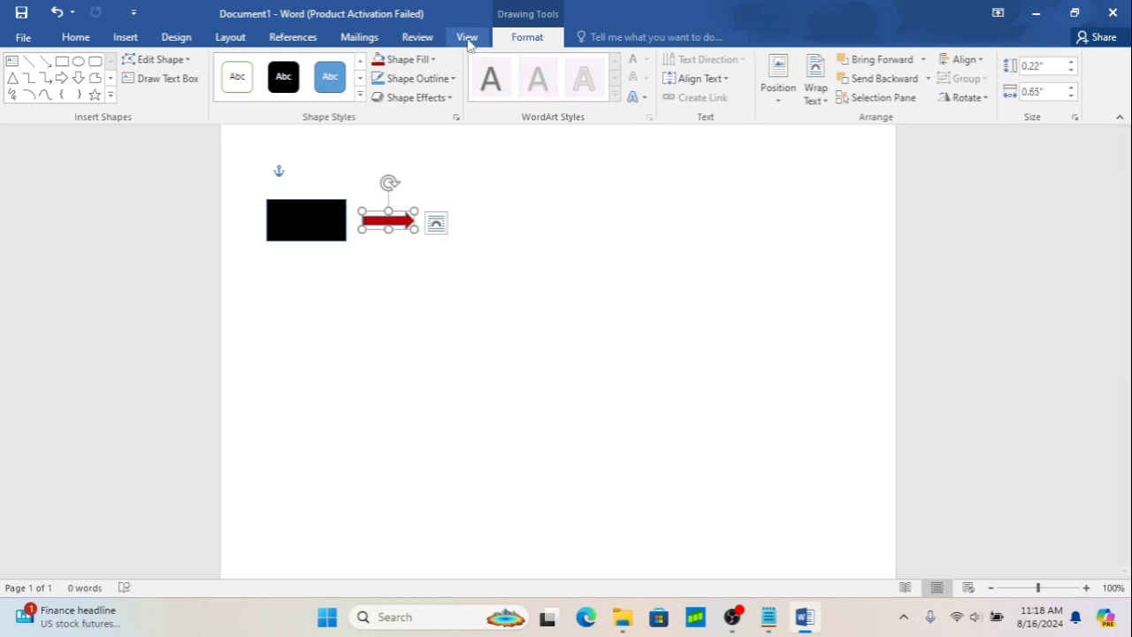
Draw an oval about 0.8" high and 1.38" wide to the right of the red arrow, in line with it
{"action": "left_click", "coordinate": [123, 38]}
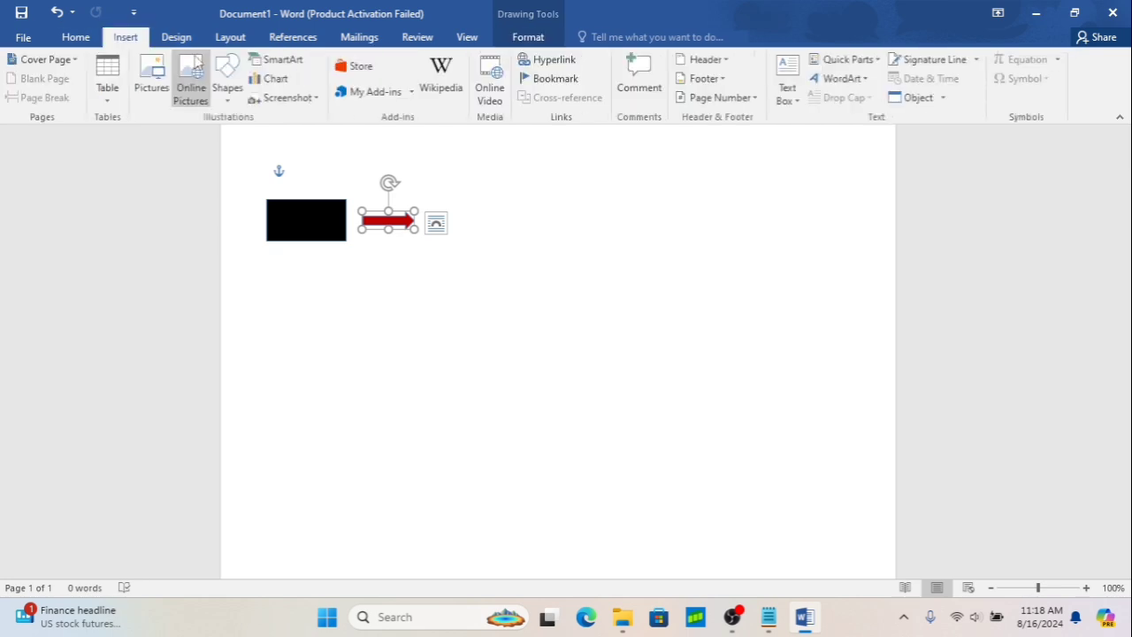
{"action": "left_click", "coordinate": [227, 97]}
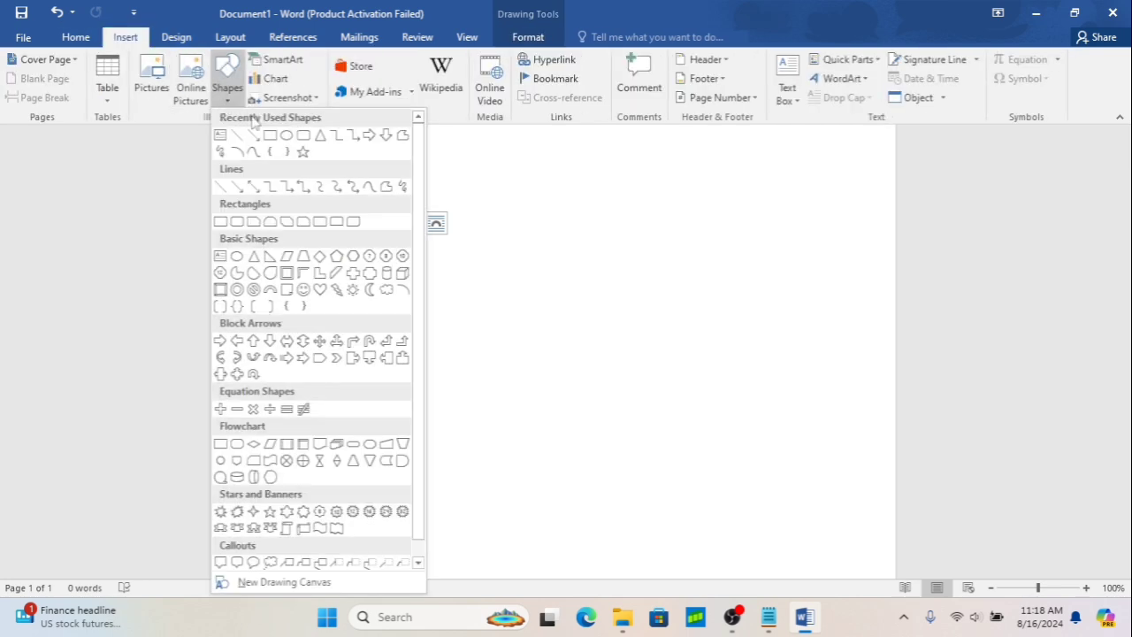
{"action": "left_click", "coordinate": [286, 135]}
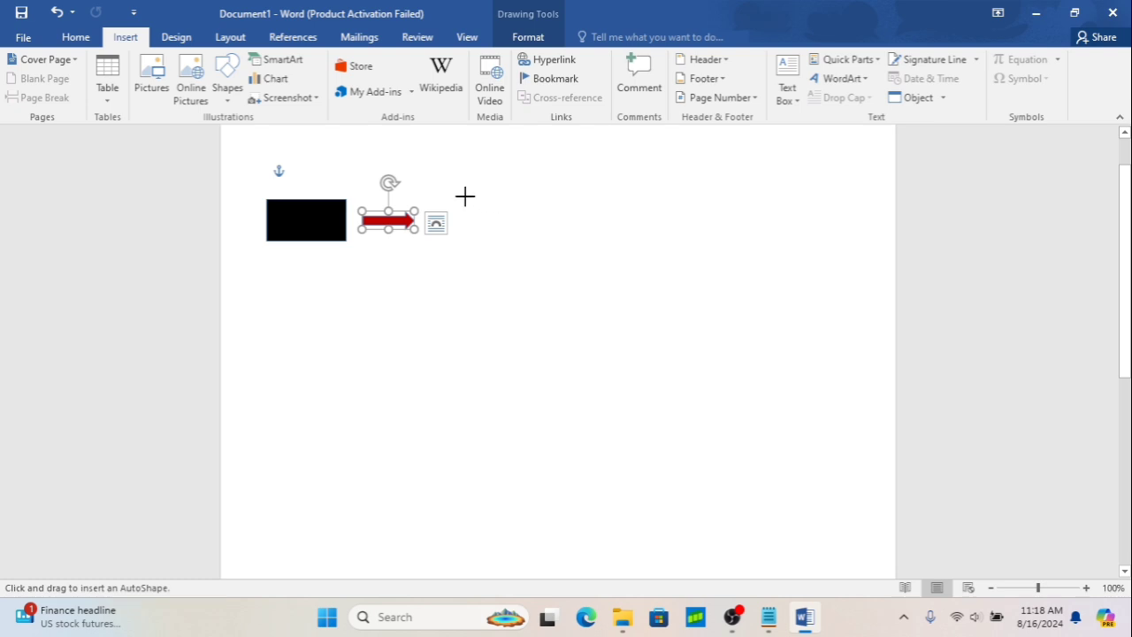
{"action": "mouse_move", "coordinate": [465, 196]}
{"action": "left_mouse_down"}
{"action": "mouse_move", "coordinate": [539, 258]}
{"action": "mouse_move", "coordinate": [576, 261]}
{"action": "mouse_move", "coordinate": [491, 226]}
{"action": "left_mouse_up"}
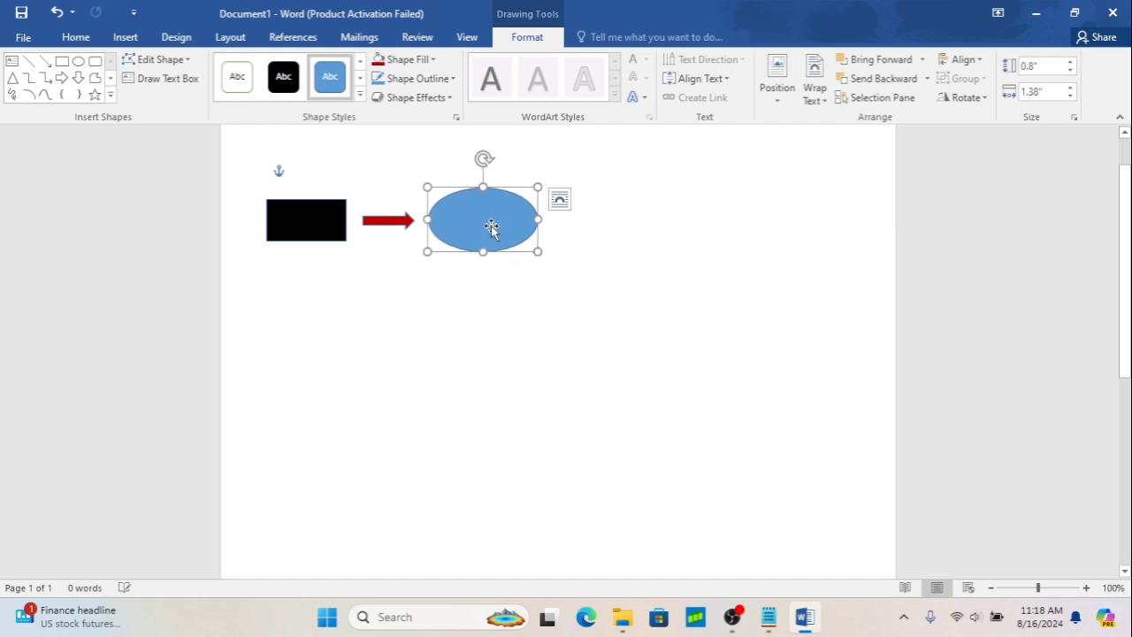
Draw a second Right Arrow block shape about 0.25" high and 0.67" wide to the right of the oval
{"action": "left_click", "coordinate": [125, 39]}
{"action": "left_click", "coordinate": [228, 94]}
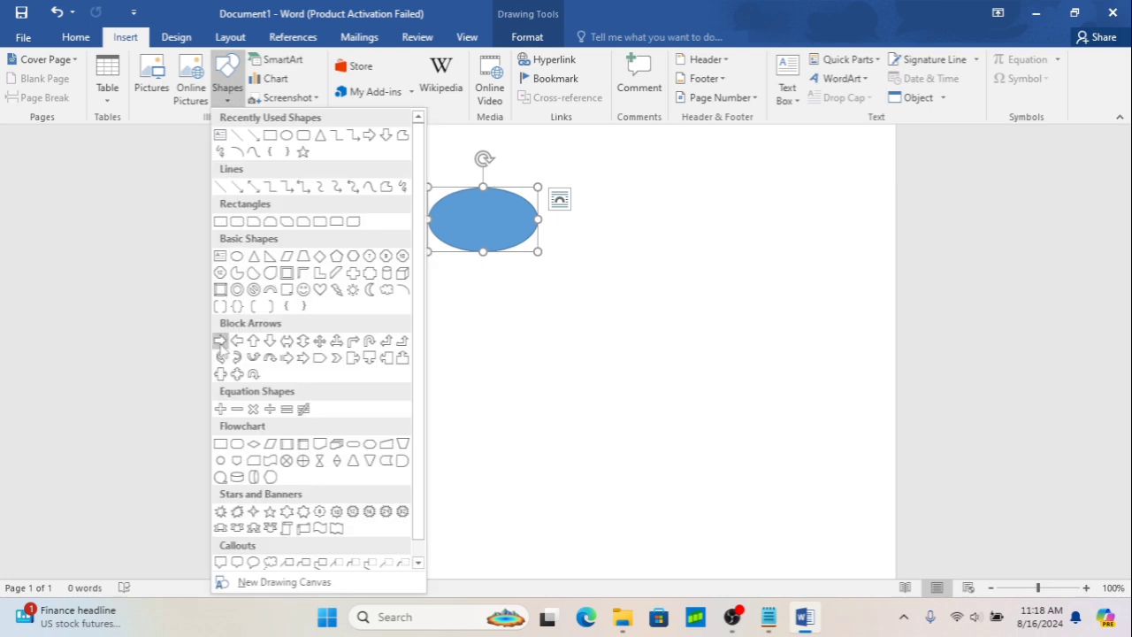
{"action": "left_click", "coordinate": [220, 341]}
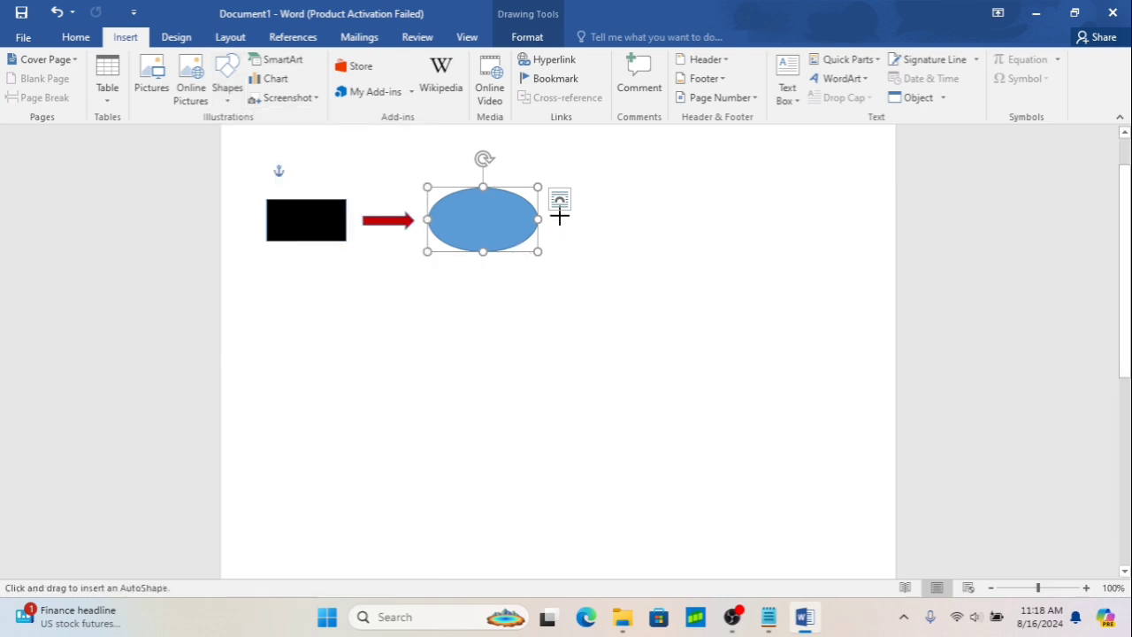
{"action": "left_click_drag", "start_coordinate": [559, 215], "coordinate": [615, 236]}
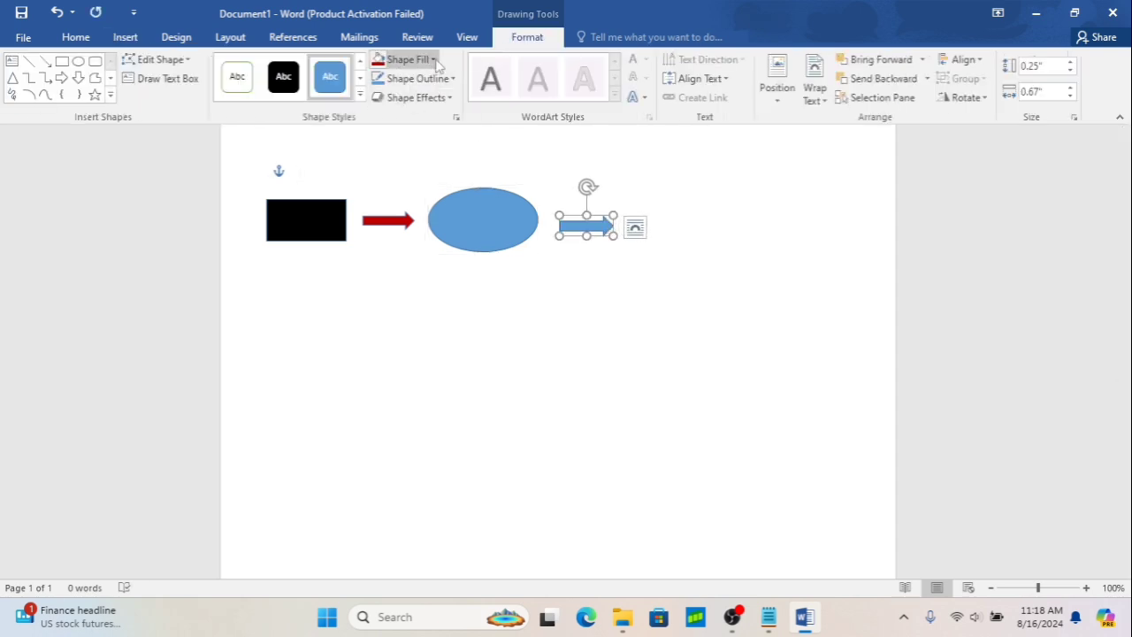
Fill the second arrow with the standard dark red and the oval with the darkest shade of the theme blue
{"action": "left_click", "coordinate": [433, 60]}
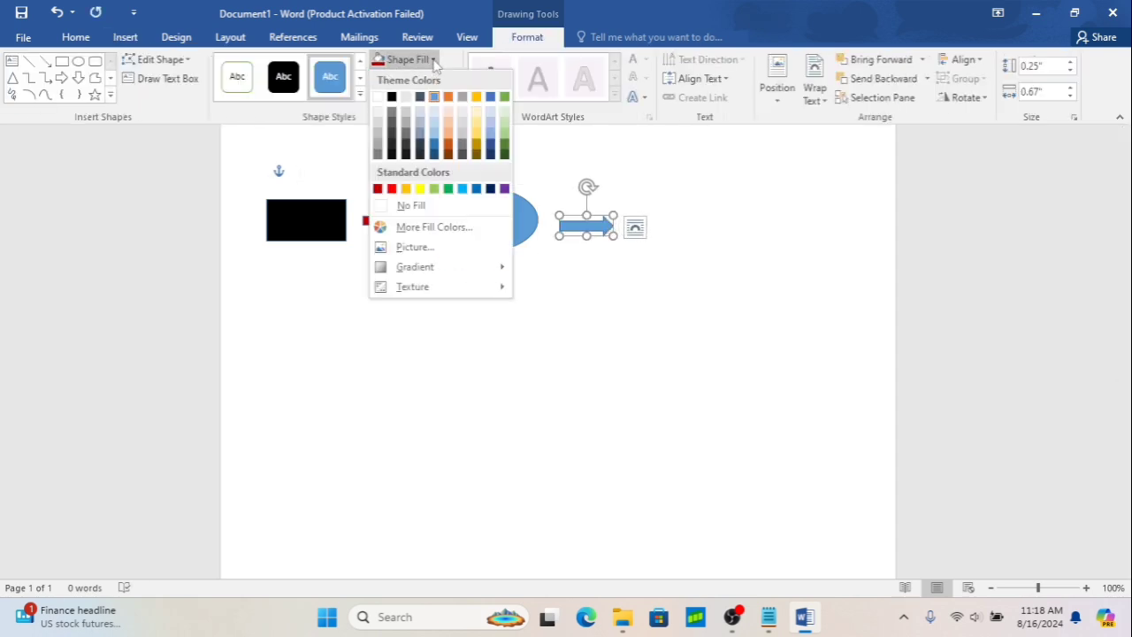
{"action": "left_click", "coordinate": [377, 189]}
{"action": "left_click", "coordinate": [458, 209]}
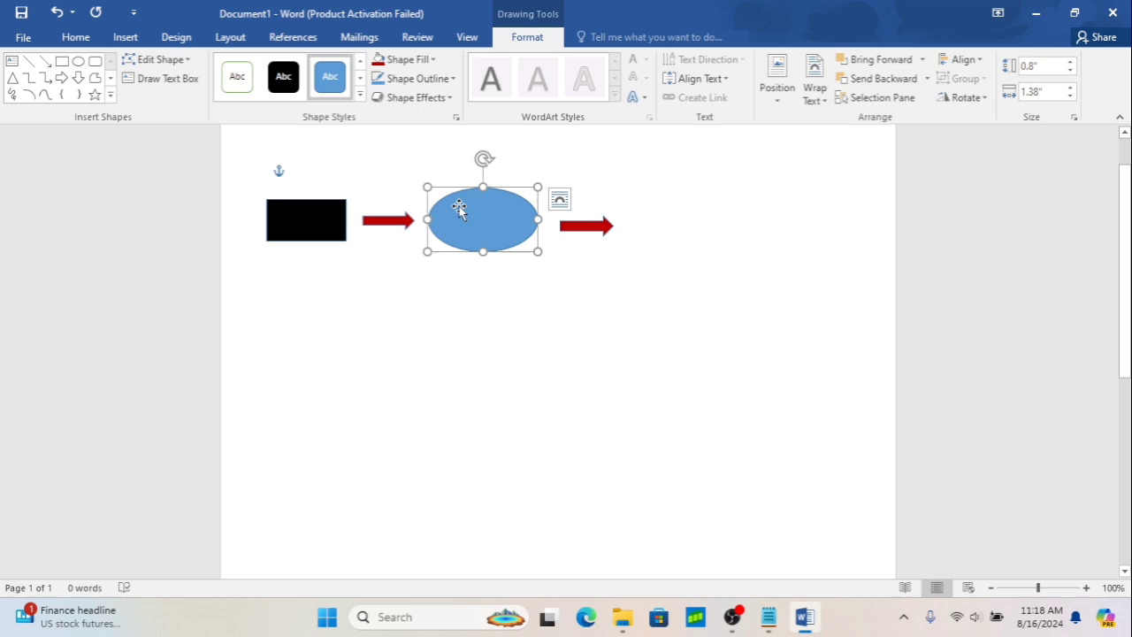
{"action": "left_click", "coordinate": [438, 60]}
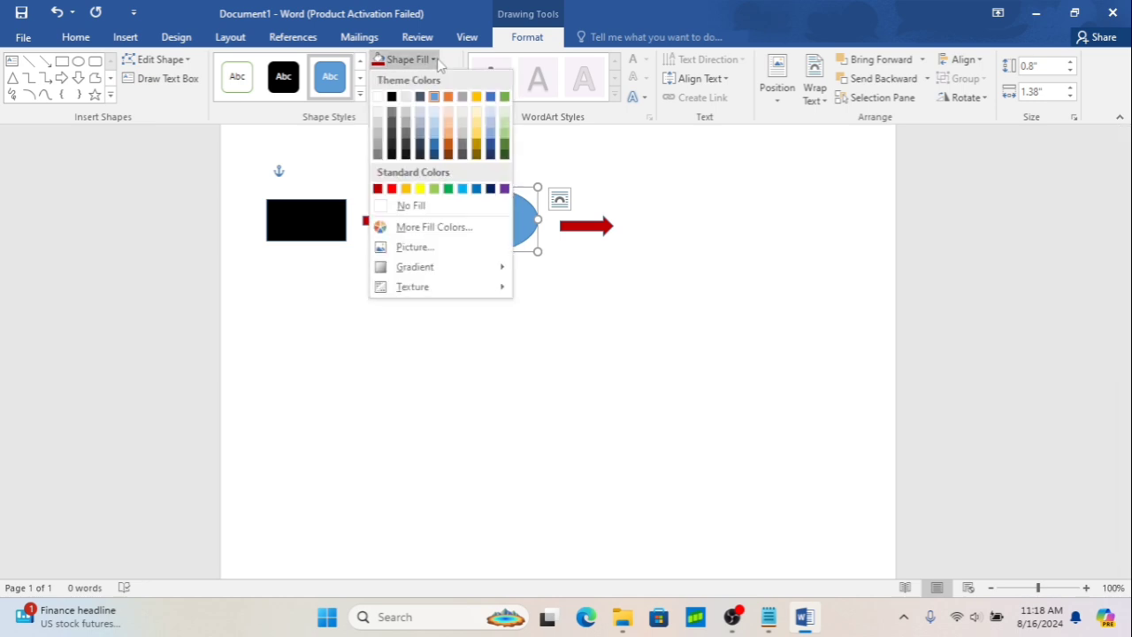
{"action": "left_click", "coordinate": [433, 156]}
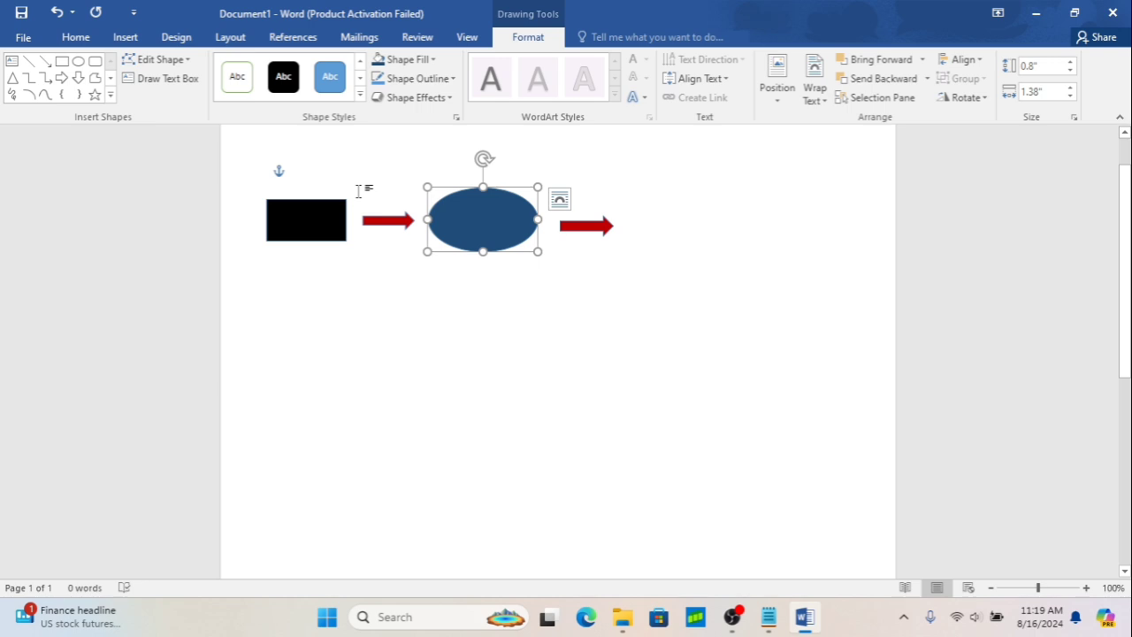
{"action": "left_click", "coordinate": [634, 231]}
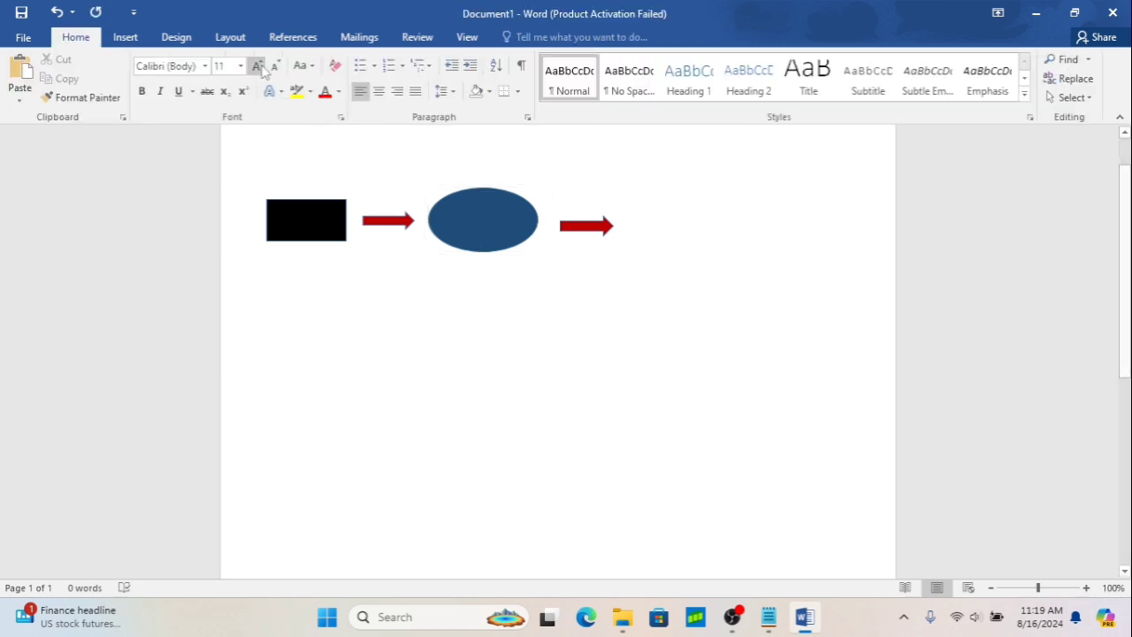
Draw another oval about 0.95" high and 1.1" wide just beyond the second red arrow, in line with the other shapes
{"action": "left_click", "coordinate": [126, 40]}
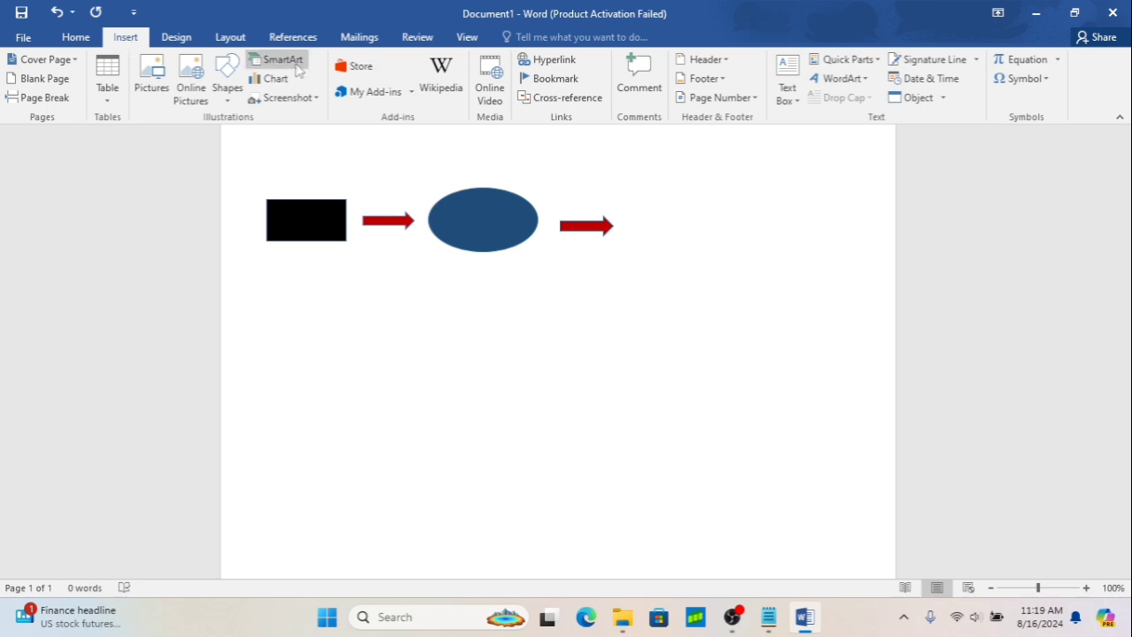
{"action": "left_click", "coordinate": [231, 104]}
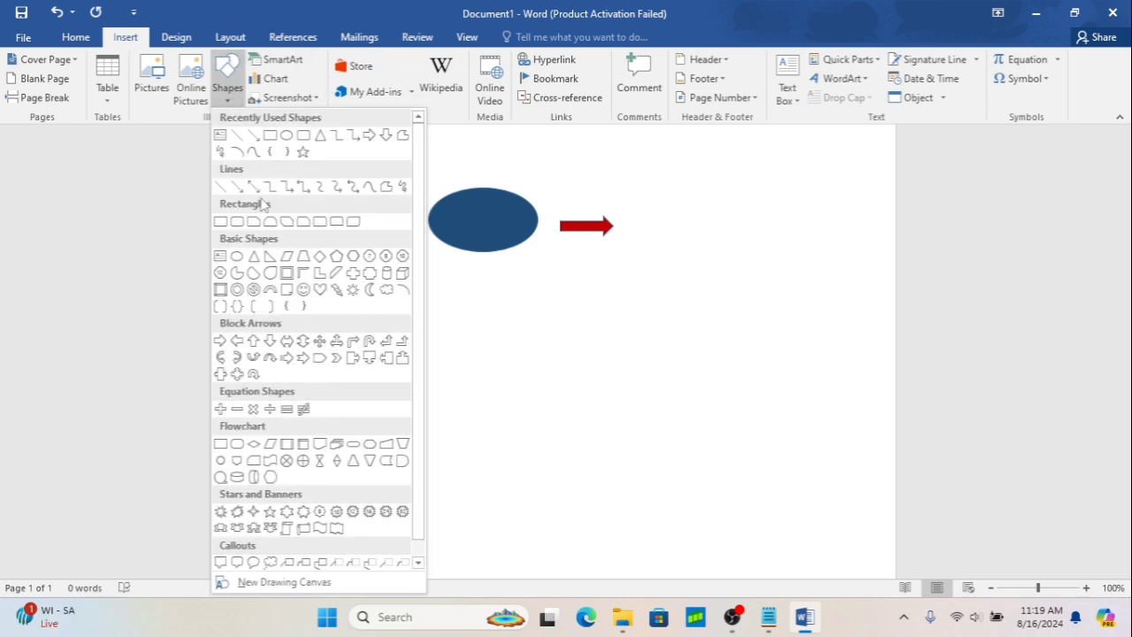
{"action": "left_click", "coordinate": [285, 134]}
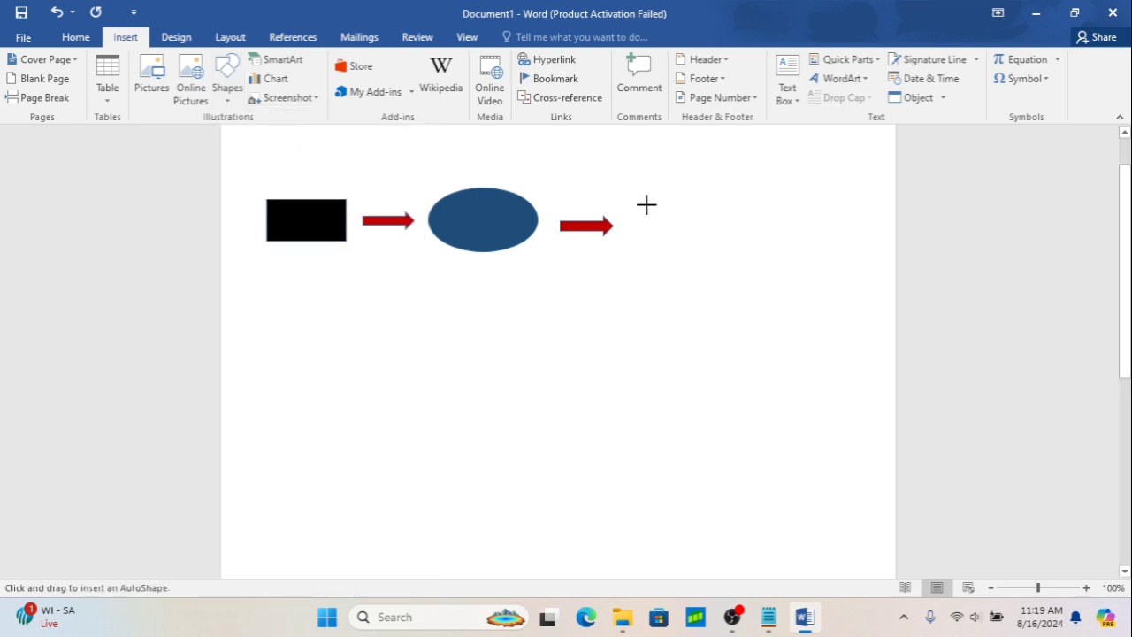
{"action": "mouse_move", "coordinate": [647, 203]}
{"action": "left_mouse_down"}
{"action": "mouse_move", "coordinate": [697, 214]}
{"action": "mouse_move", "coordinate": [713, 263]}
{"action": "mouse_move", "coordinate": [734, 258]}
{"action": "mouse_move", "coordinate": [734, 278]}
{"action": "mouse_move", "coordinate": [704, 233]}
{"action": "left_mouse_up"}
{"action": "left_click_drag", "start_coordinate": [703, 229], "coordinate": [702, 232]}
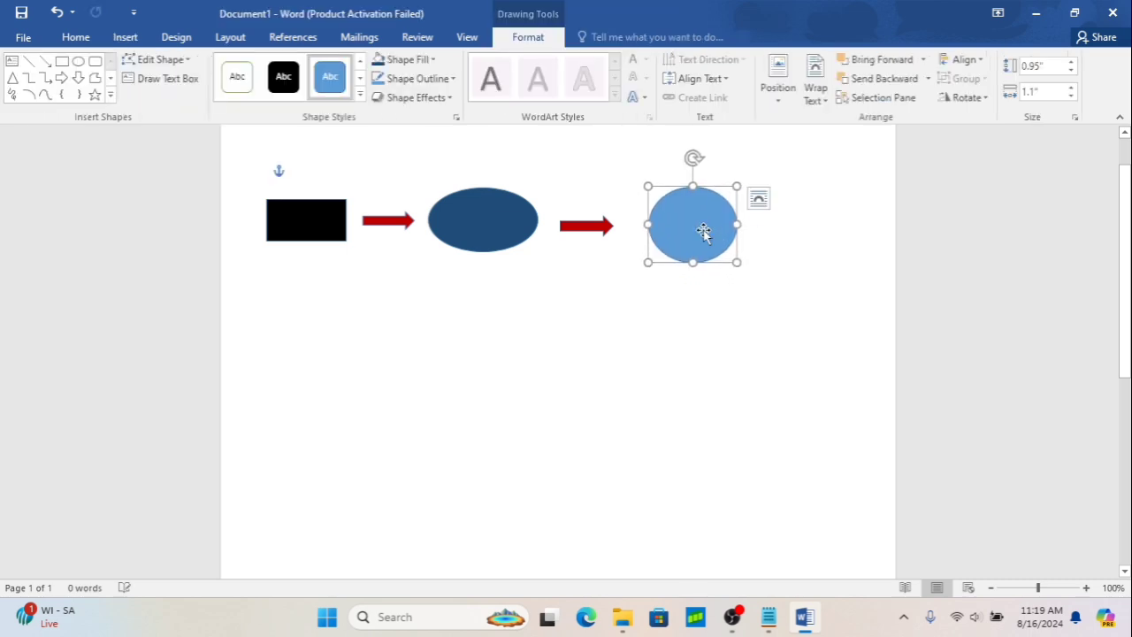
Fill the newly drawn oval with the theme's dark blue-gray color and deselect it
{"action": "left_click", "coordinate": [431, 60]}
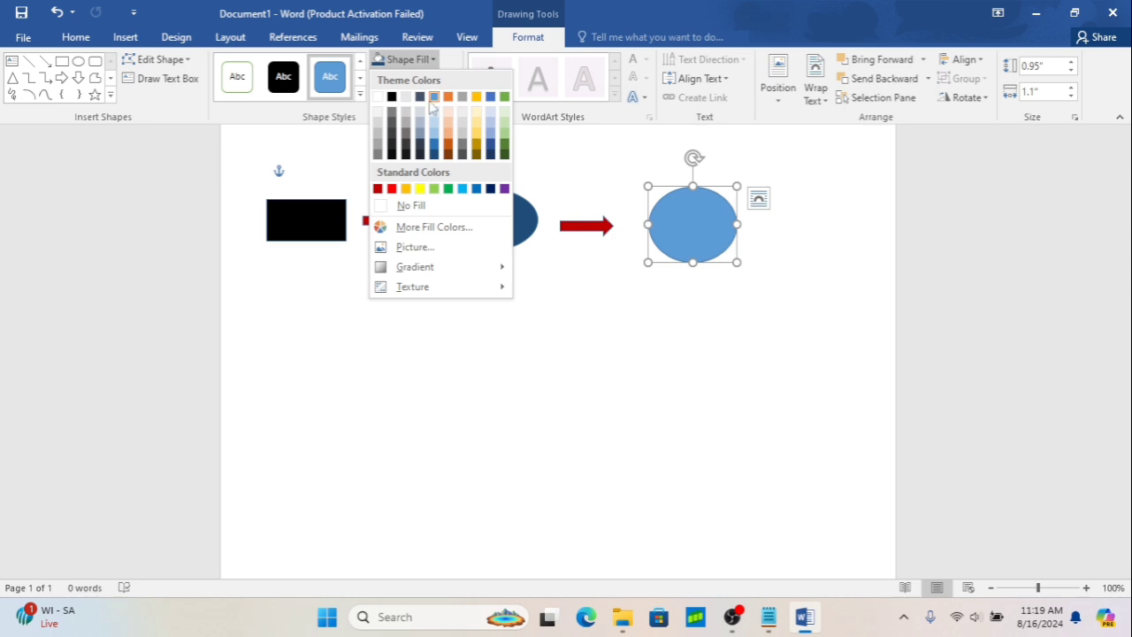
{"action": "left_click", "coordinate": [420, 97]}
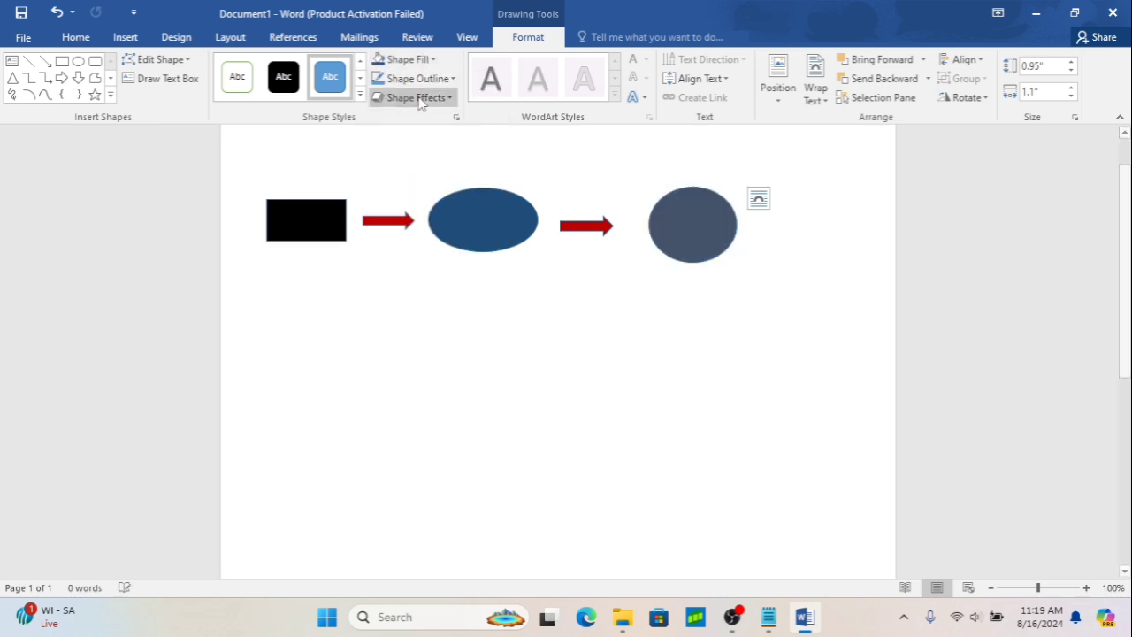
{"action": "left_click", "coordinate": [515, 375]}
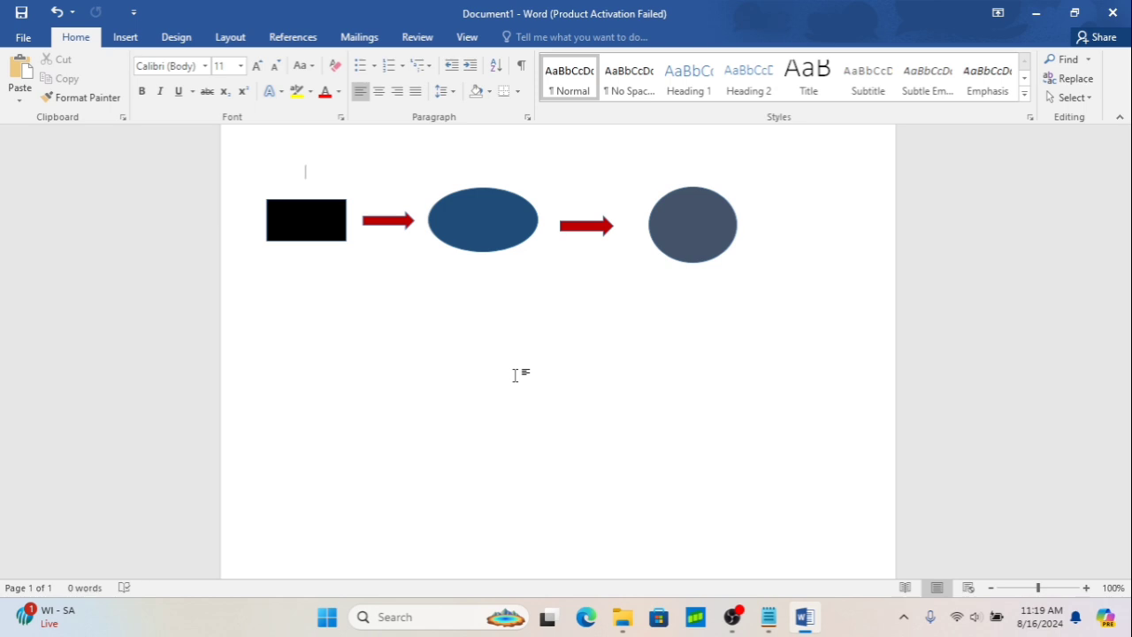
Delete all the shapes of the flow diagram to clear the page
{"action": "key", "text": "ctrl+a"}
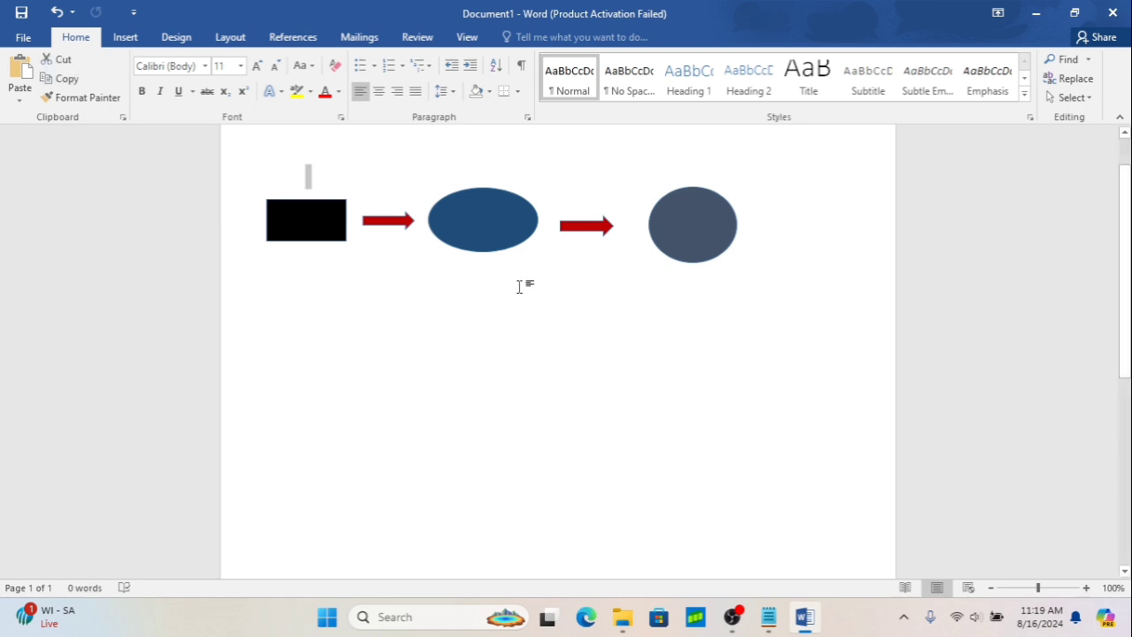
{"action": "left_click", "coordinate": [519, 286]}
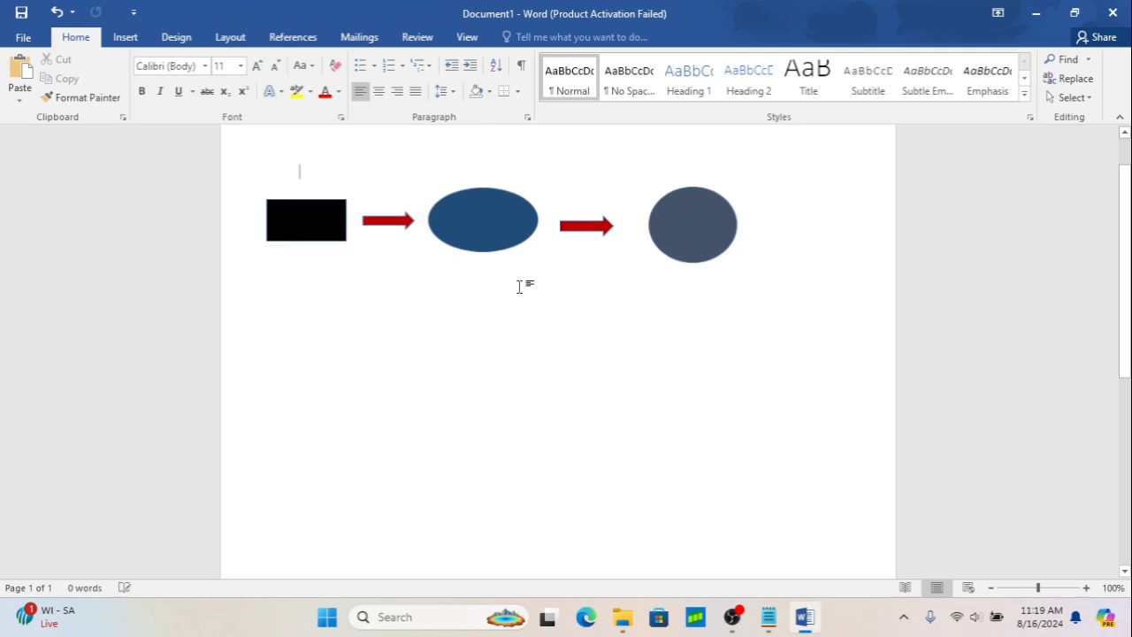
{"action": "key", "text": "ctrl+a"}
{"action": "key", "text": "Delete"}
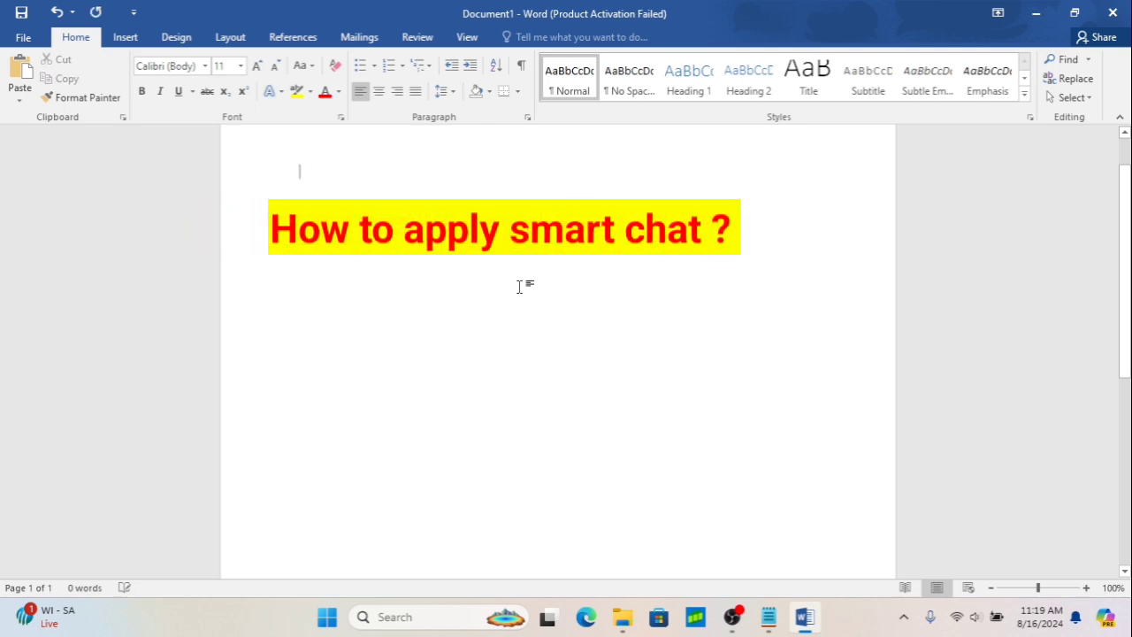
Insert a Basic Cycle SmartArt graphic from the Cycle category
{"action": "left_click", "coordinate": [128, 40]}
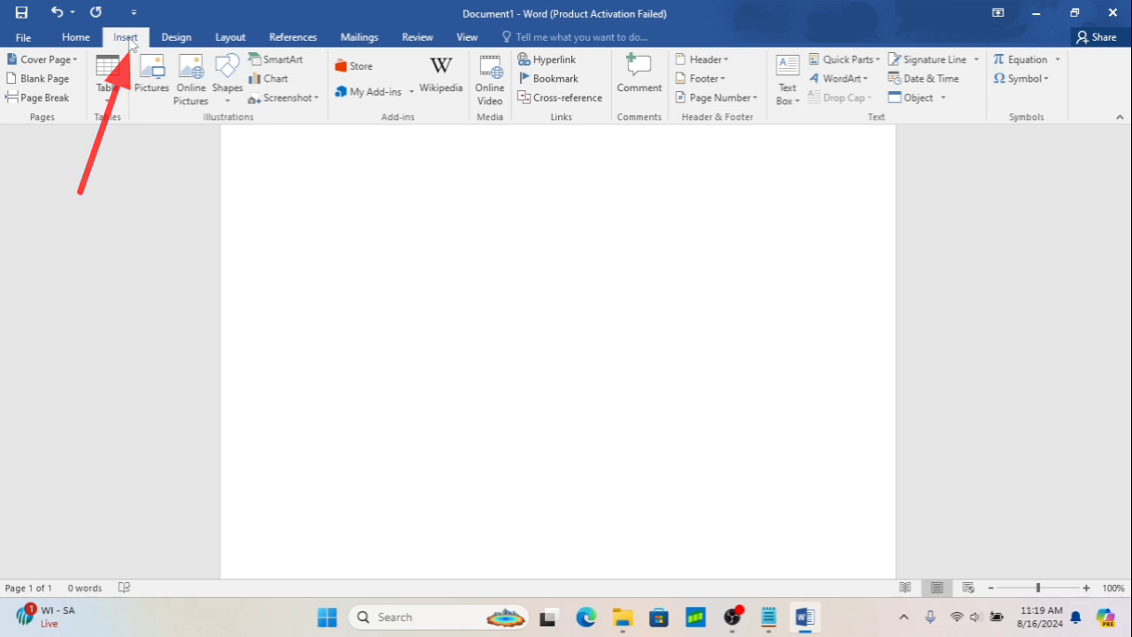
{"action": "left_click", "coordinate": [269, 62]}
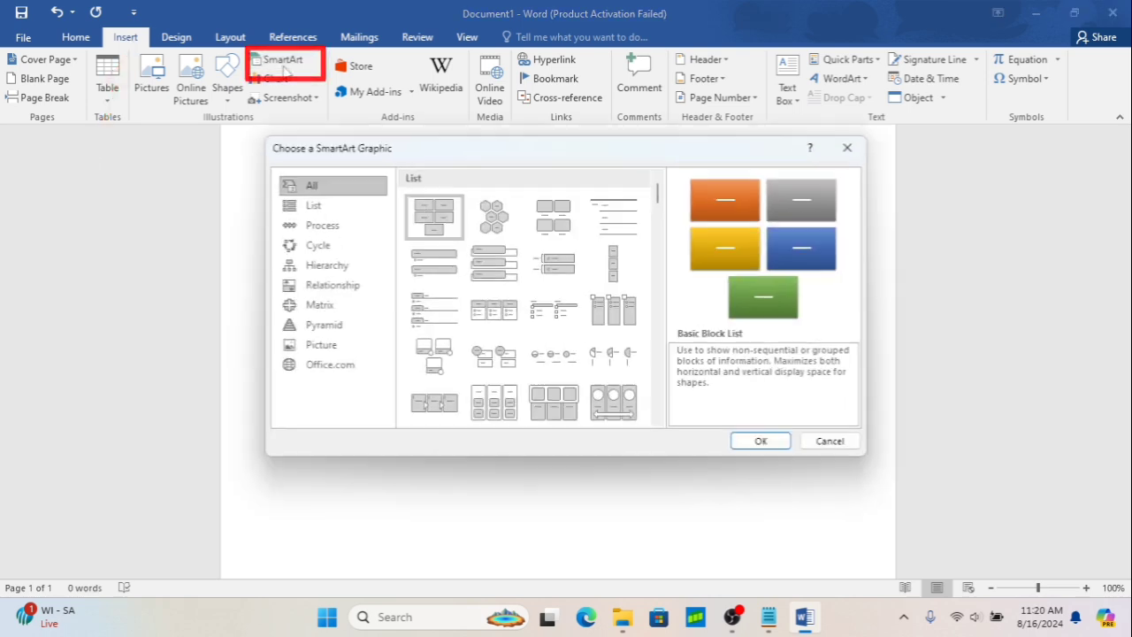
{"action": "left_click", "coordinate": [328, 247]}
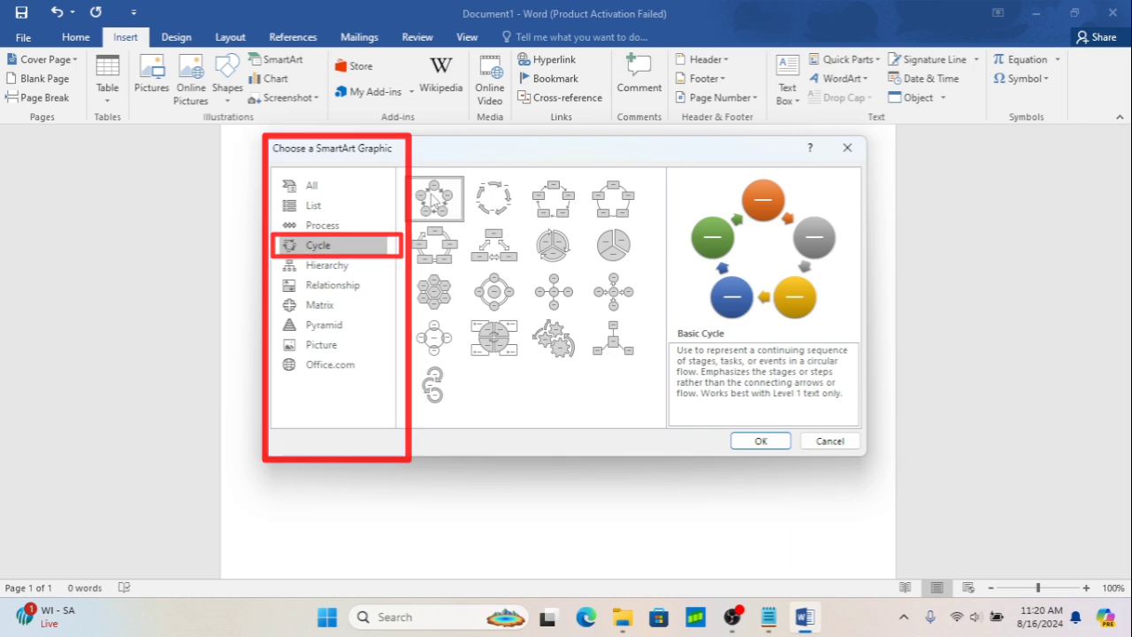
{"action": "left_click", "coordinate": [760, 441]}
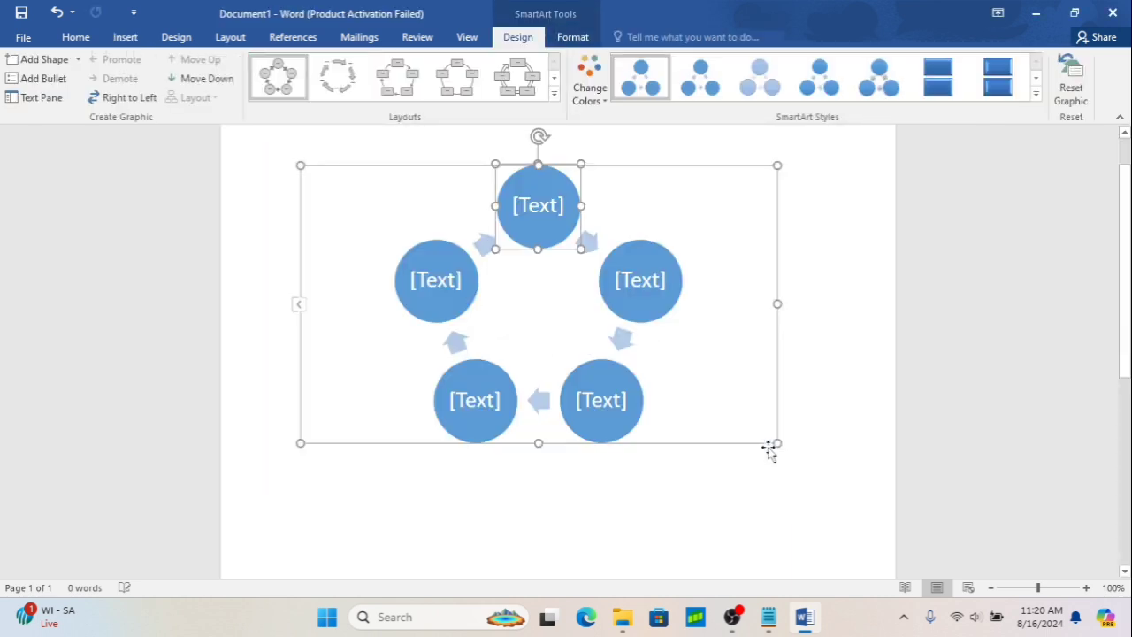
Show the cycle graphic's text entry list and apply the fifth SmartArt style, with shaded gradient circles, to the whole graphic
{"action": "left_click", "coordinate": [299, 307]}
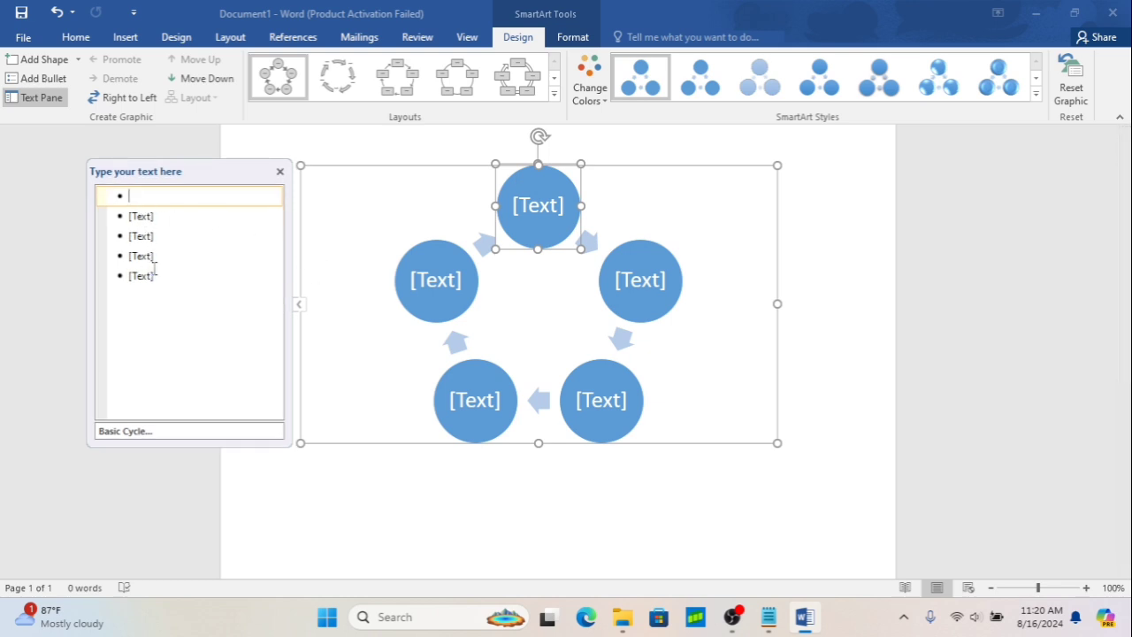
{"action": "left_click", "coordinate": [147, 221]}
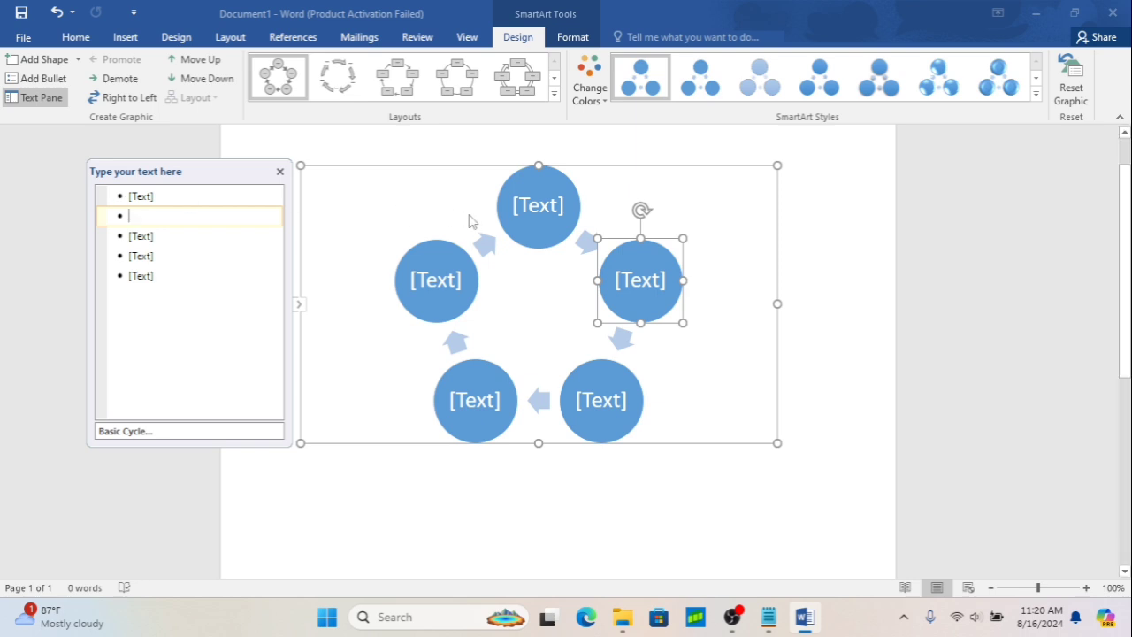
{"action": "left_click", "coordinate": [549, 215]}
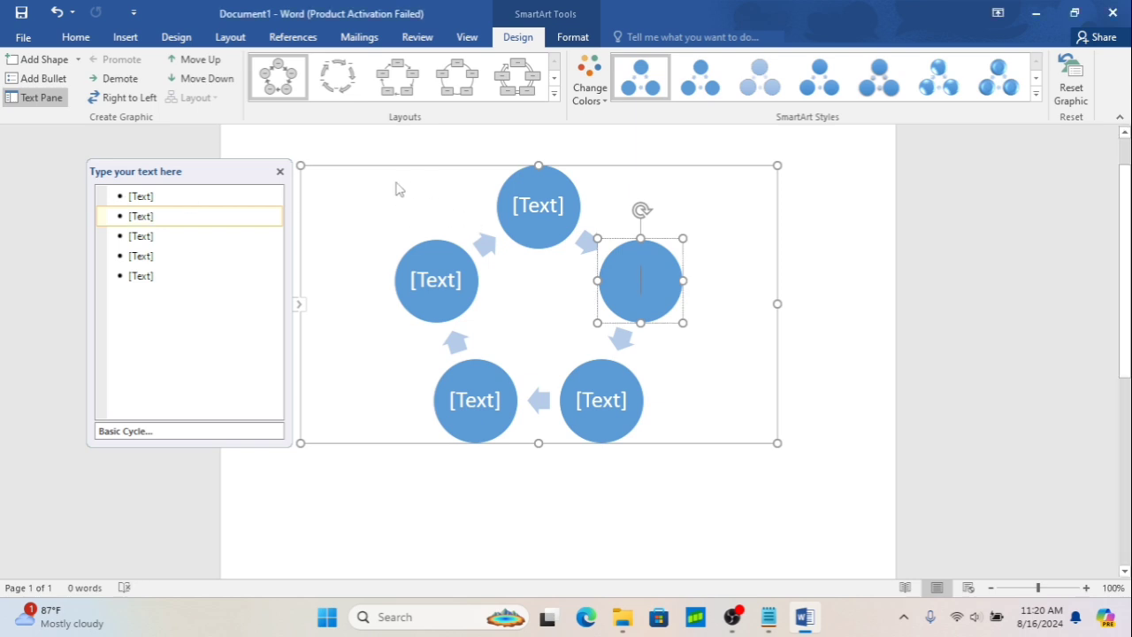
{"action": "left_click", "coordinate": [743, 277]}
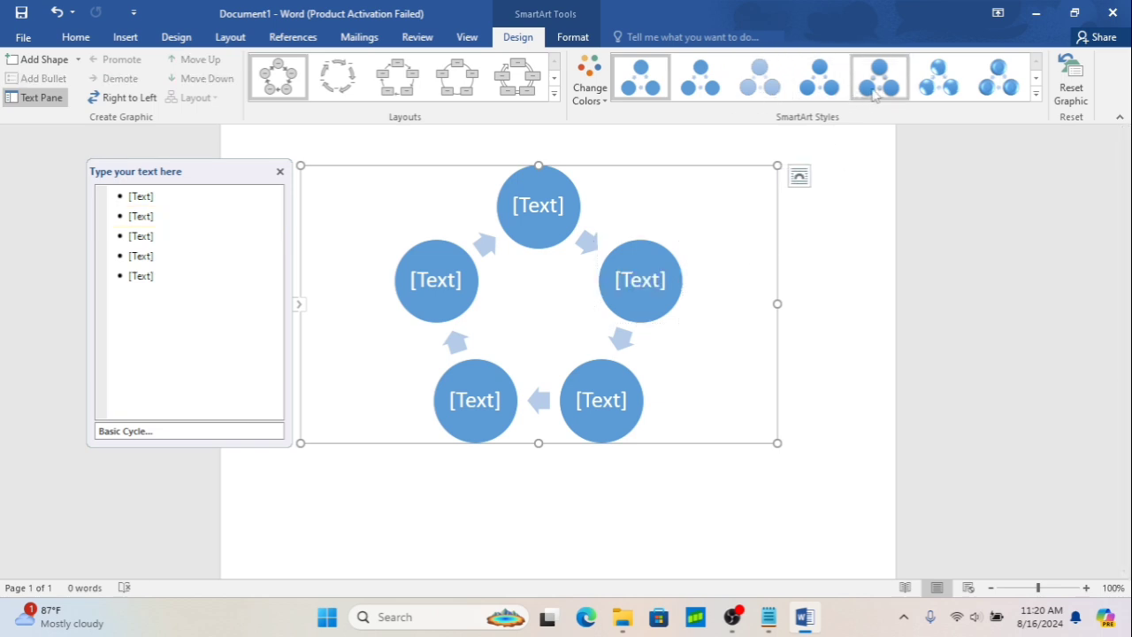
{"action": "left_click", "coordinate": [873, 94]}
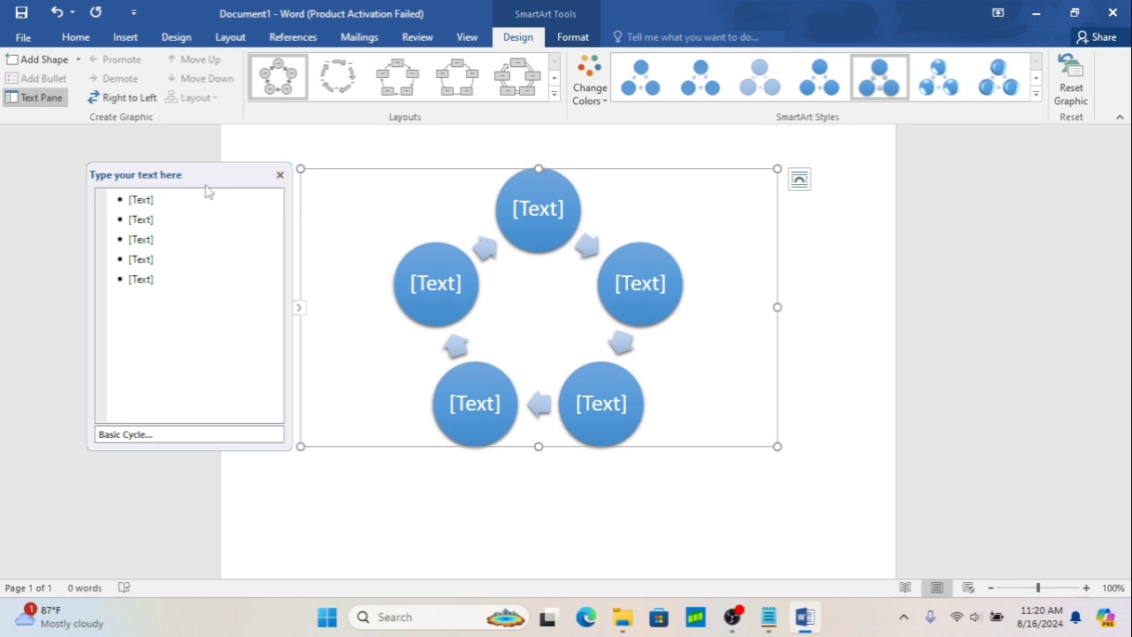
Enter "Birth" as the fourth text item of the cycle graphic
{"action": "left_click", "coordinate": [144, 200]}
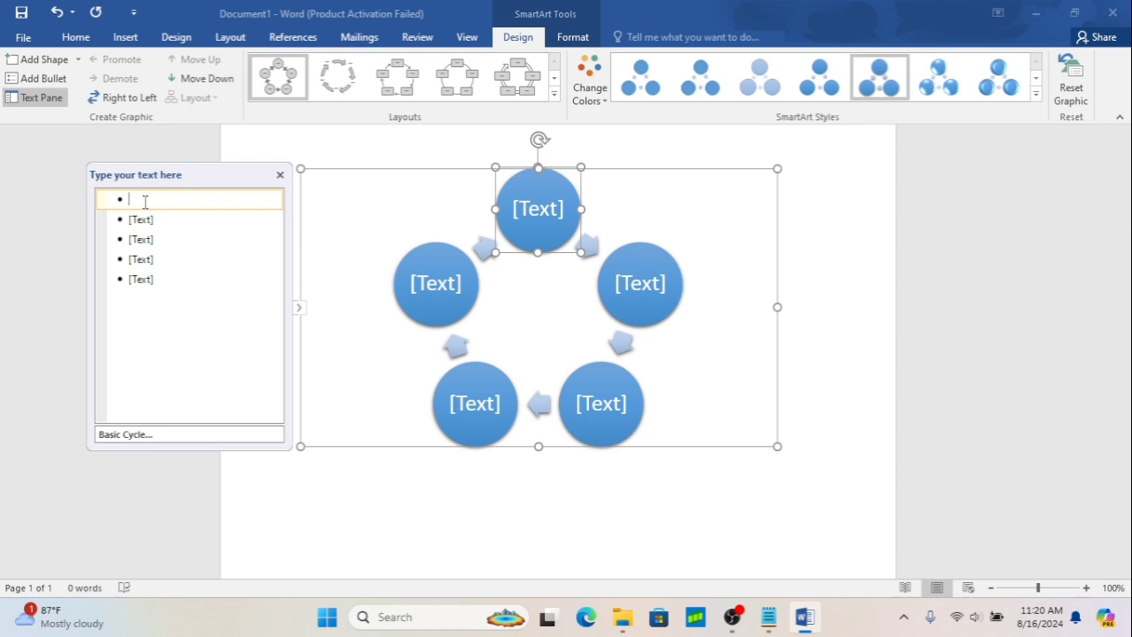
{"action": "left_click", "coordinate": [142, 278]}
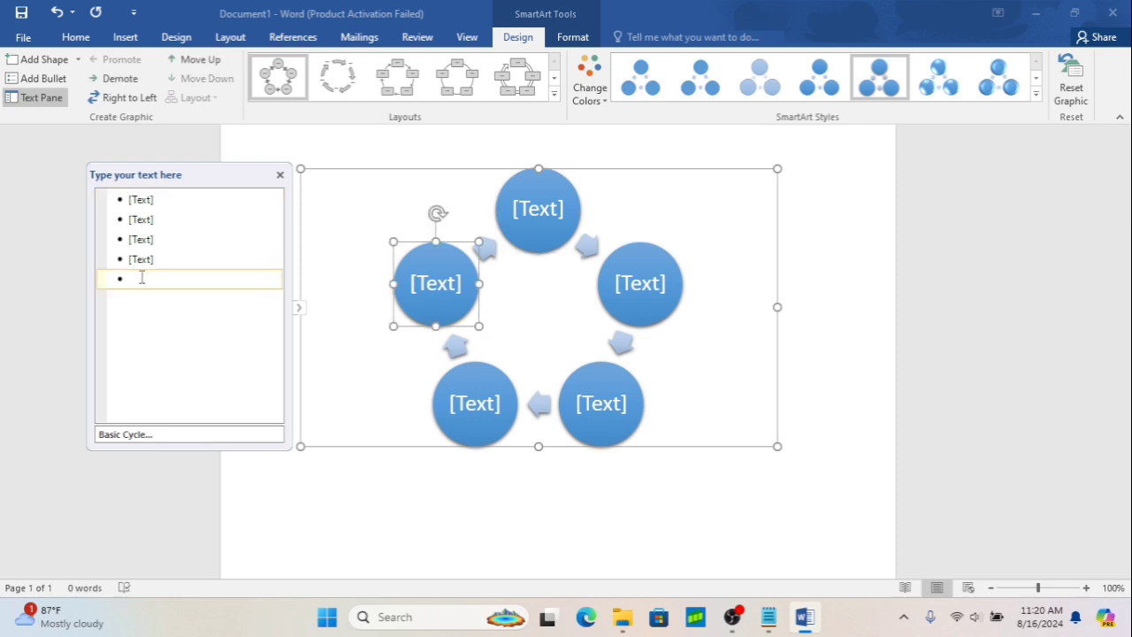
{"action": "left_click", "coordinate": [146, 259]}
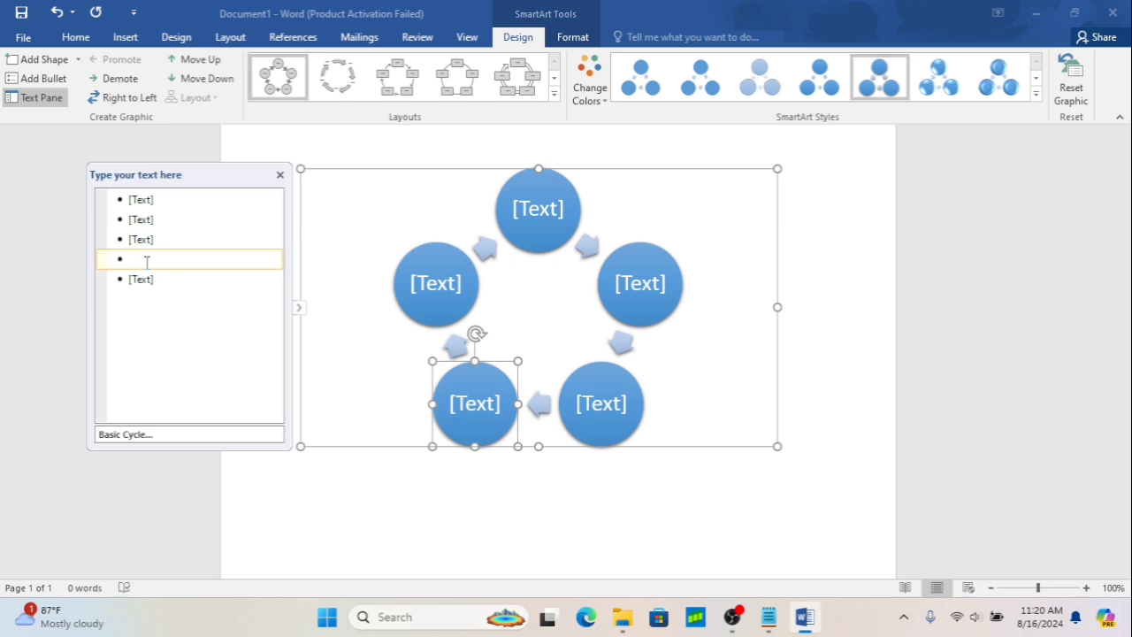
{"action": "type", "text": "Birt"}
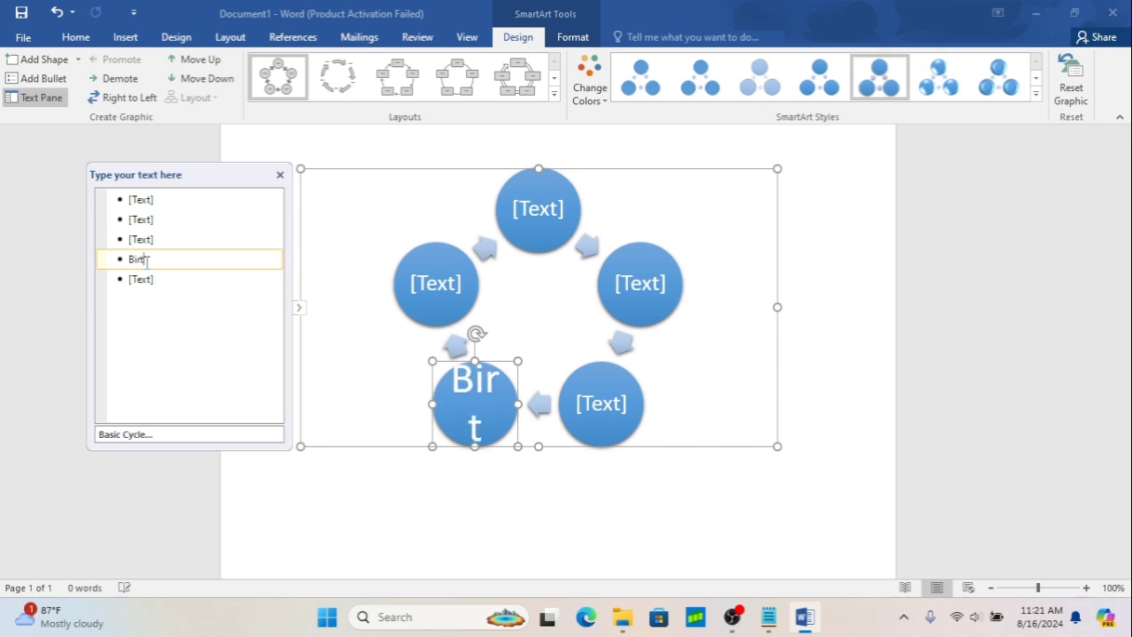
{"action": "type", "text": "h"}
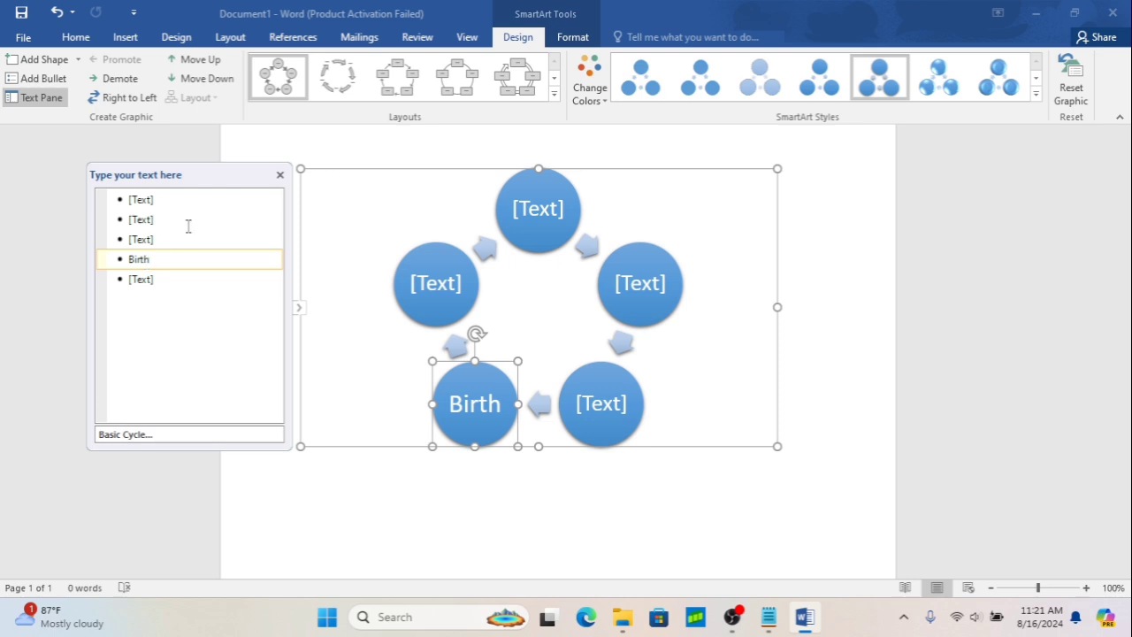
Enter "Chield" as the fifth text item of the cycle graphic, directly after "Birth"
{"action": "left_click", "coordinate": [146, 241]}
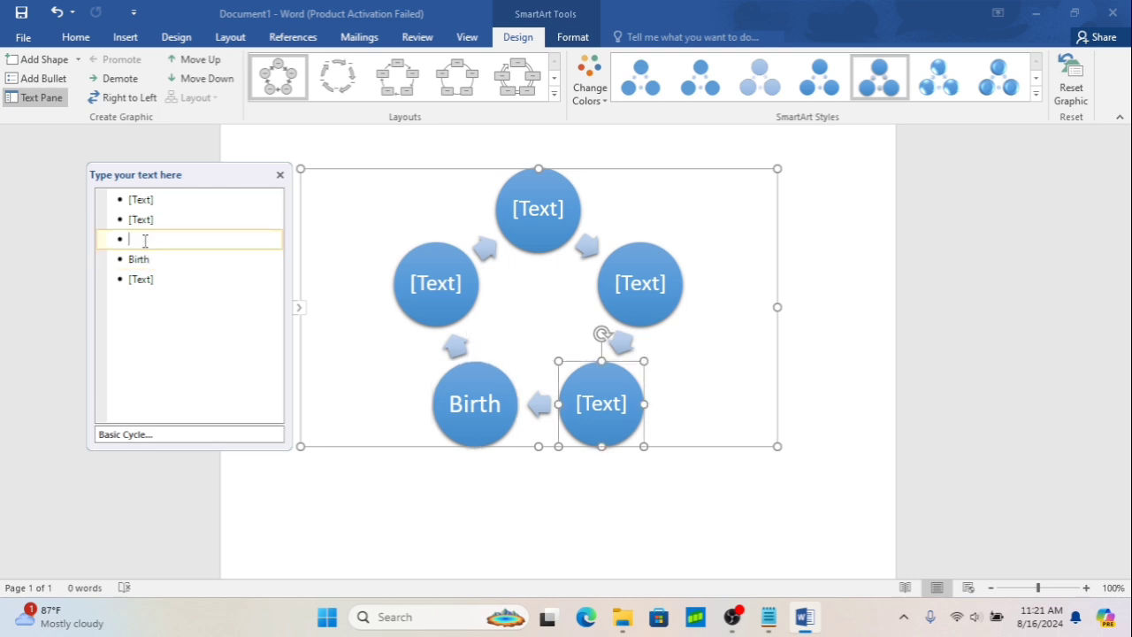
{"action": "left_click", "coordinate": [142, 279]}
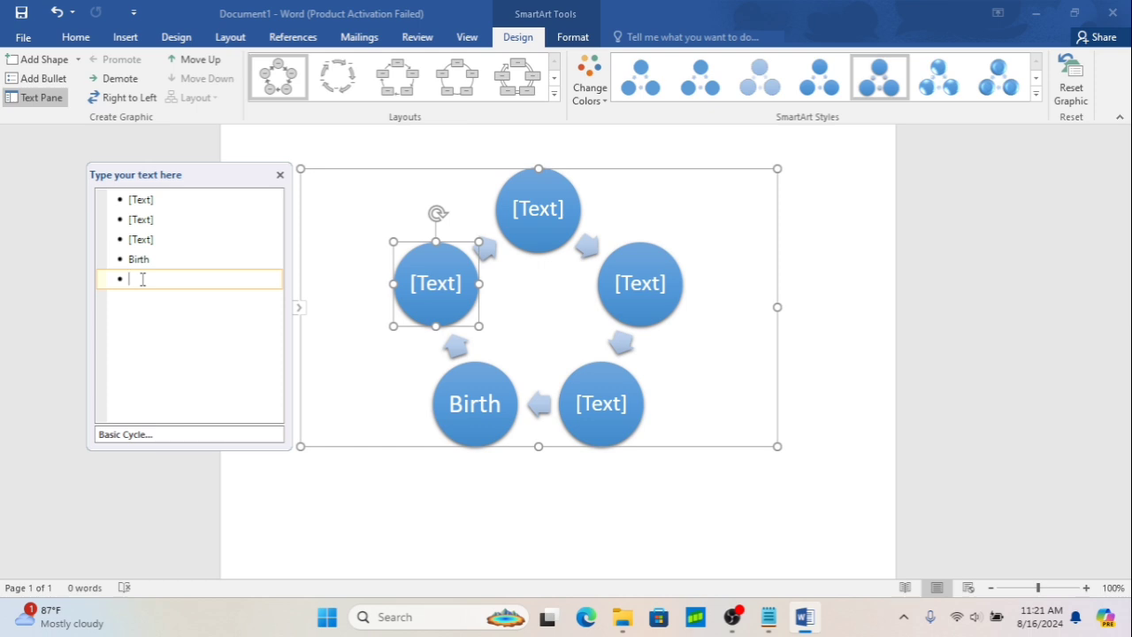
{"action": "type", "text": "C"}
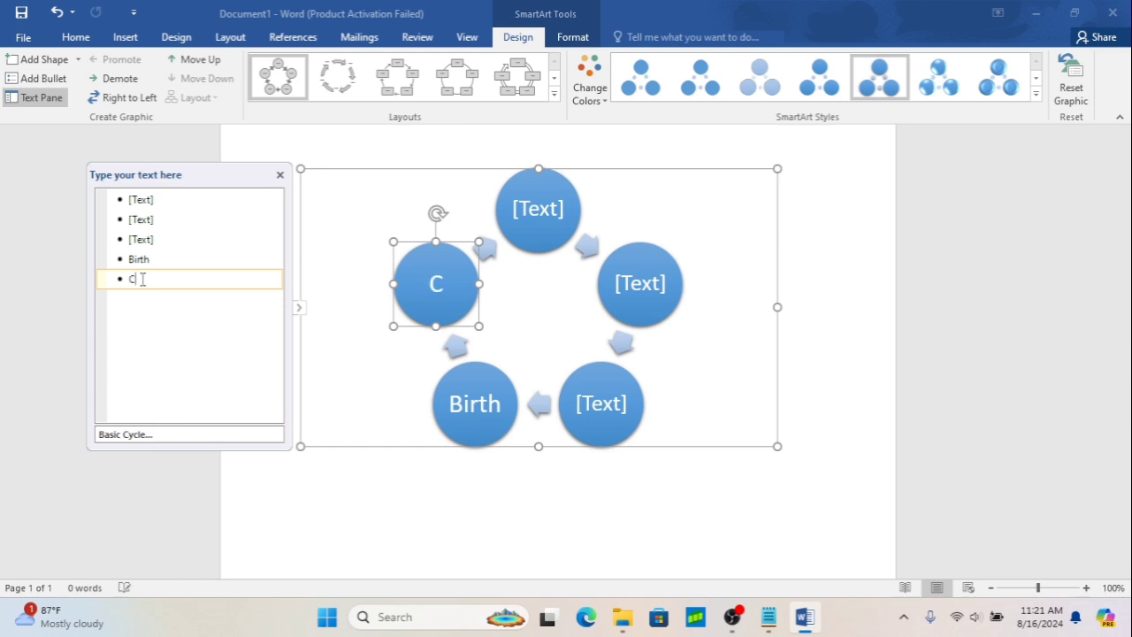
{"action": "type", "text": "hield"}
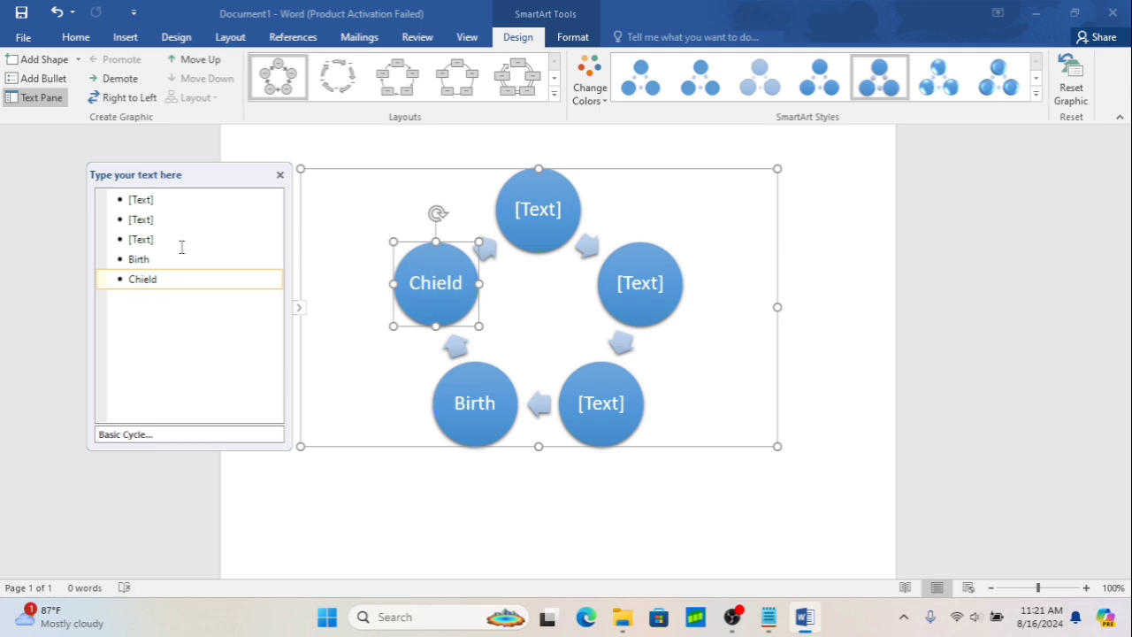
{"action": "left_click", "coordinate": [144, 239]}
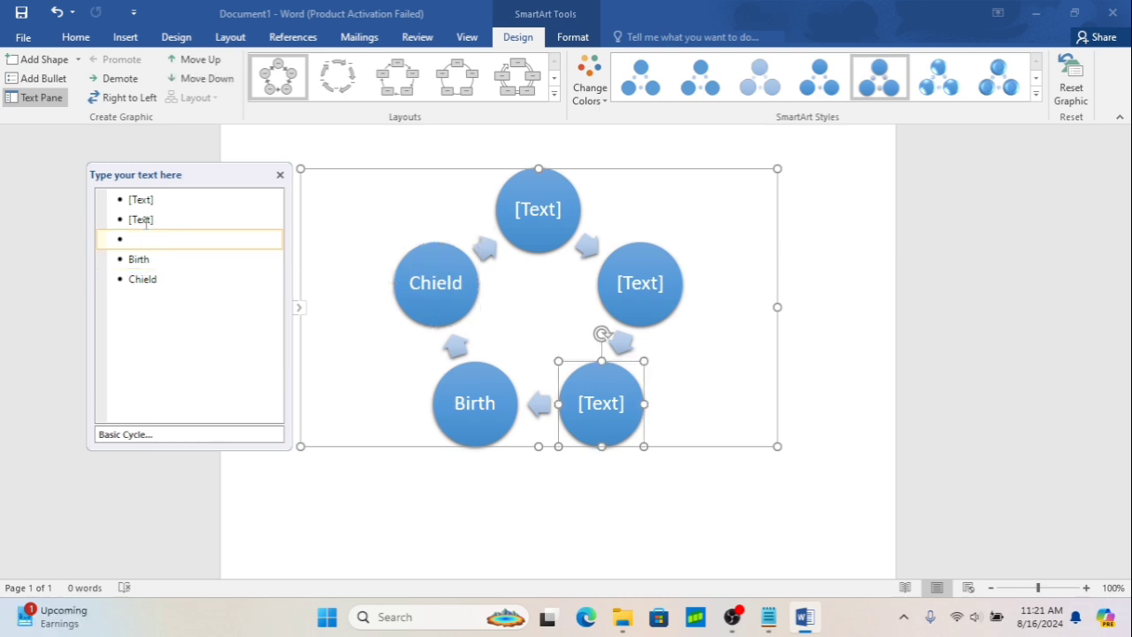